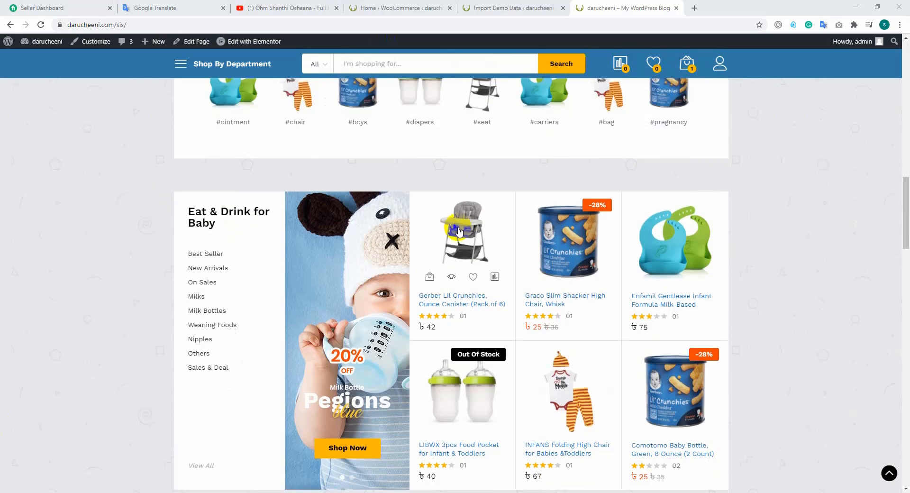
Look over the demo storefront's home page from the product sections down to the footer and back to the header.
scroll(387, 219, down, 9)
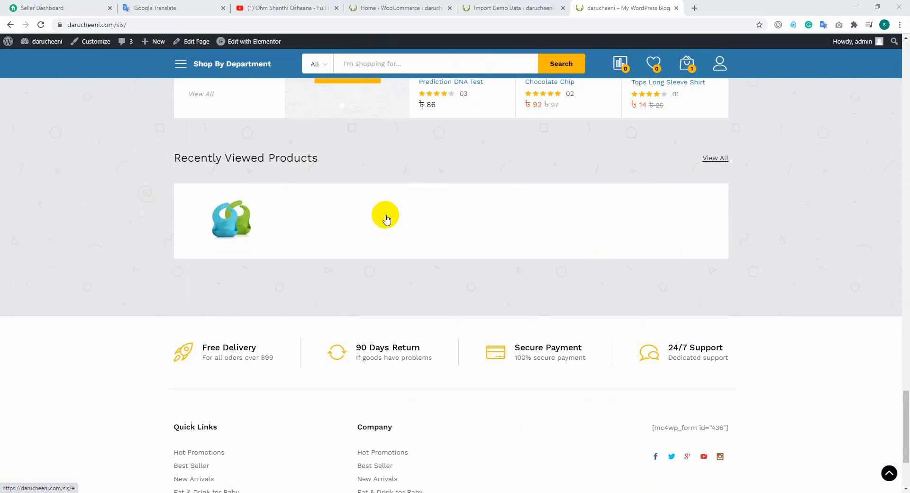
scroll(387, 219, up, 9)
scroll(386, 219, up, 20)
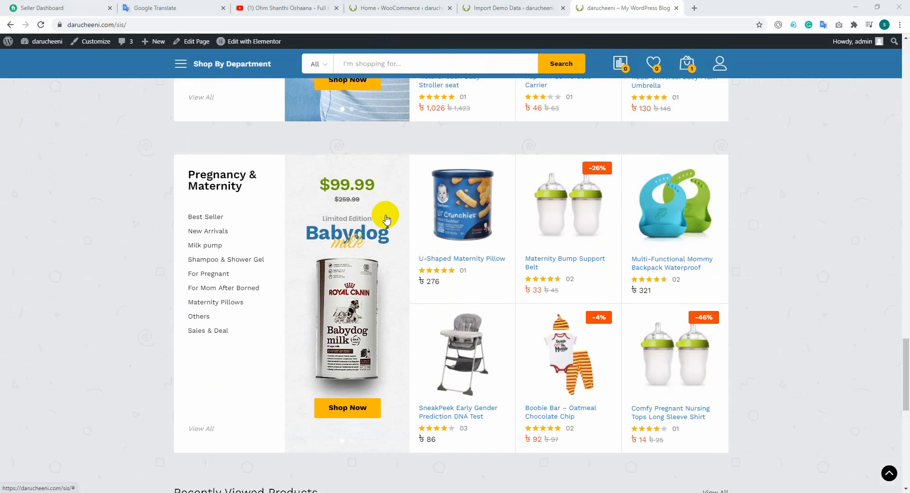
scroll(386, 219, up, 15)
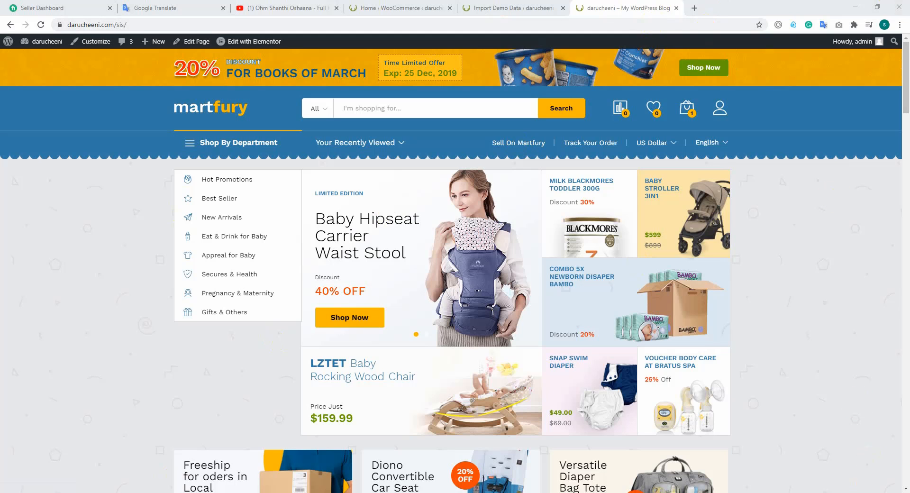
Outline the storefront's header area with a red rectangle in a full-screen capture, and close the capture.
key(Print)
mouse_move(0, 2)
mouse_down()
mouse_move(820, 480)
mouse_move(909, 492)
mouse_up()
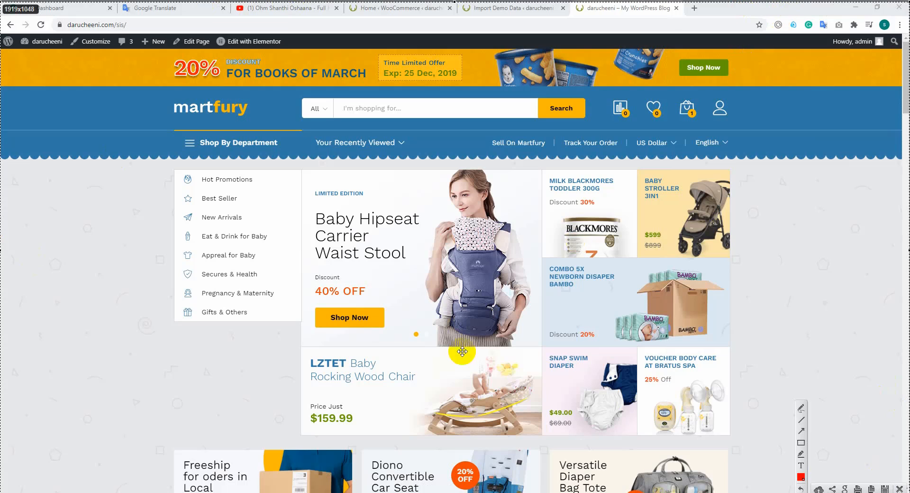
click(802, 443)
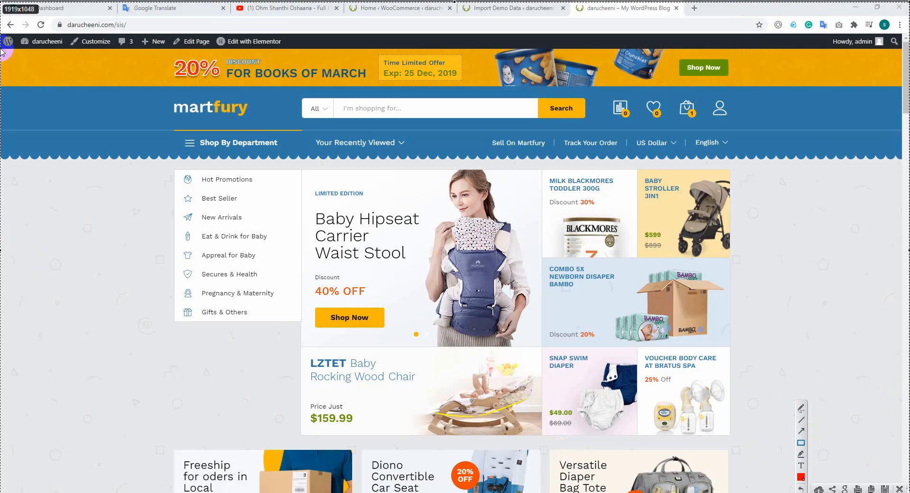
mouse_move(1, 41)
mouse_down()
mouse_move(416, 182)
mouse_move(896, 152)
mouse_move(906, 166)
mouse_up()
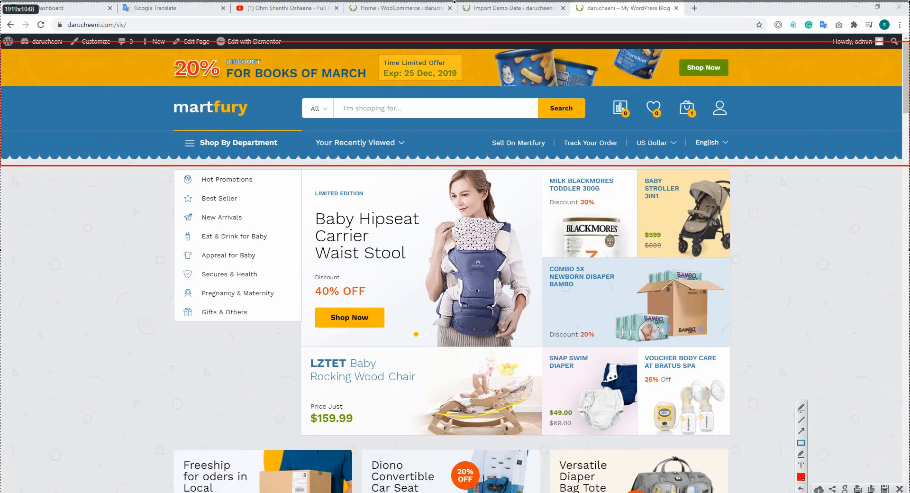
click(900, 489)
Capture the home page's footer area, from the service highlights to the payment logos, and copy it to the clipboard.
scroll(782, 357, down, 15)
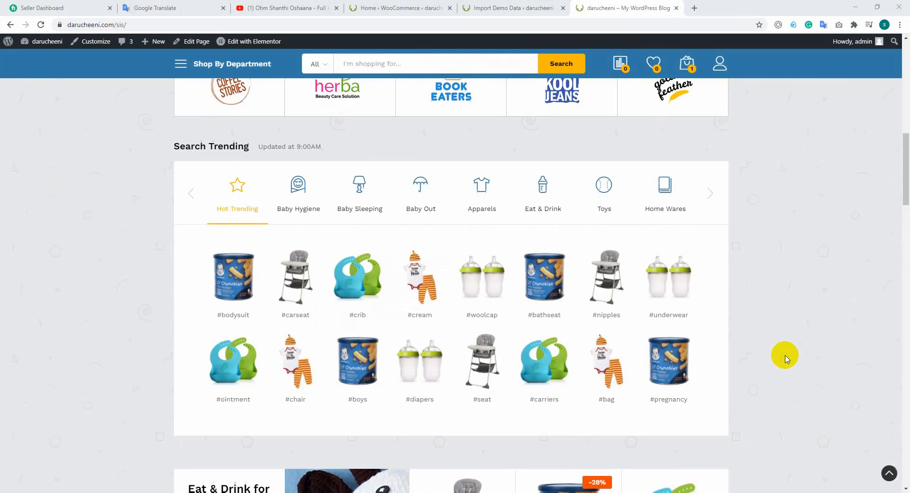
drag(906, 203, 907, 491)
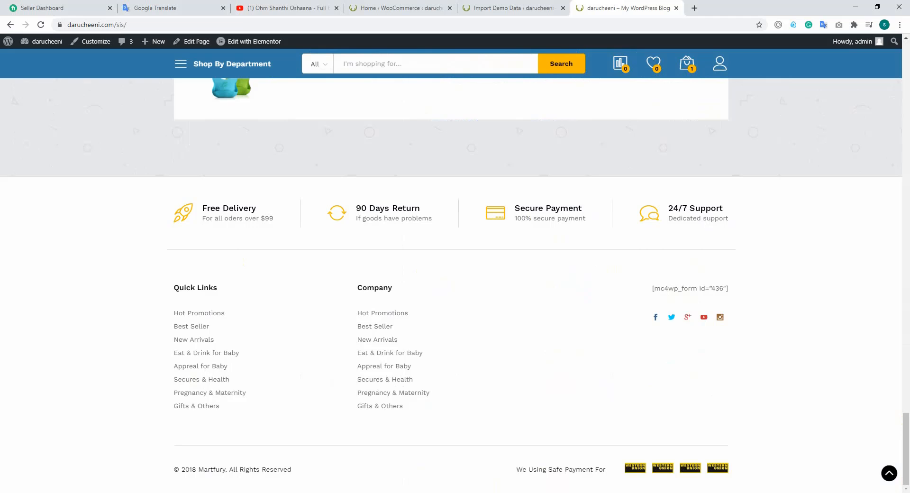
key(Print)
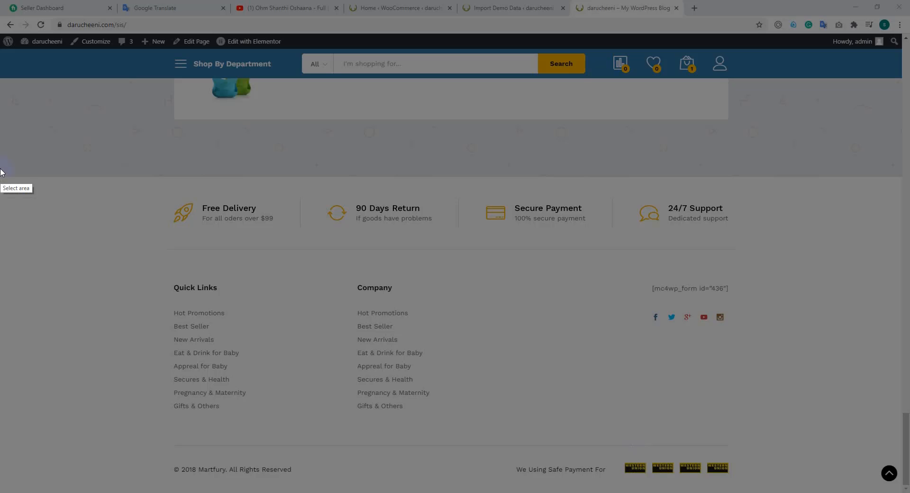
mouse_move(0, 170)
mouse_down()
mouse_move(909, 440)
mouse_move(909, 492)
mouse_move(906, 485)
mouse_up()
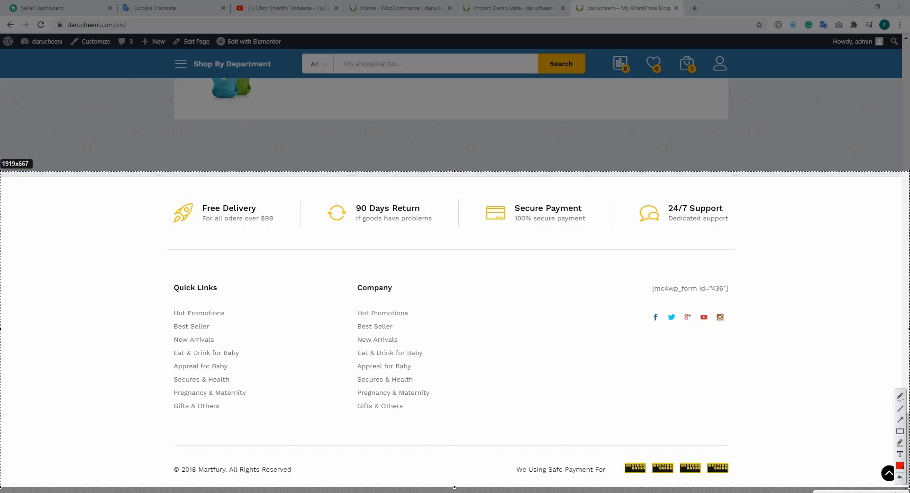
key(ctrl+c)
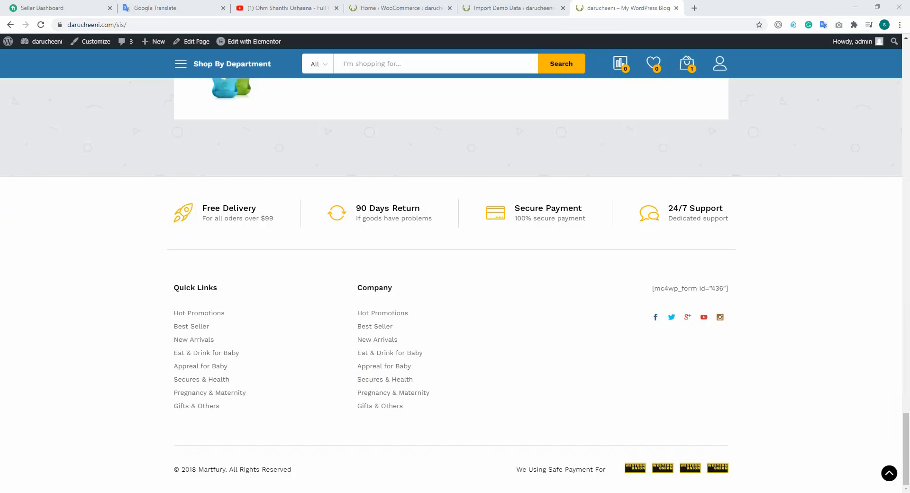
Examine the storefront header's logo and product search bar.
scroll(458, 264, up, 15)
scroll(493, 227, up, 15)
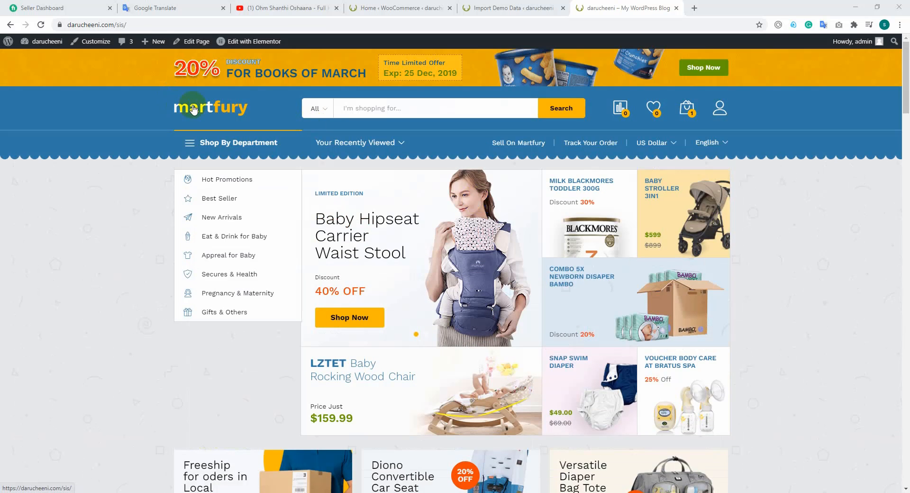
click(572, 113)
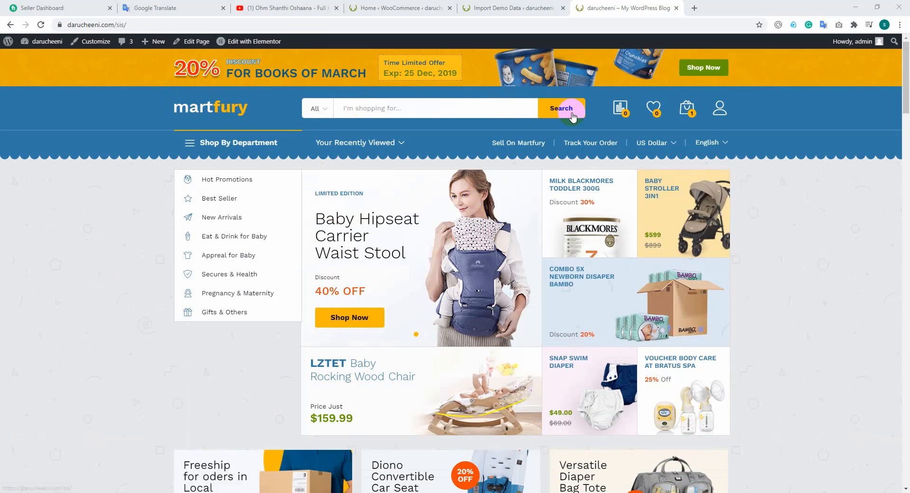
click(413, 104)
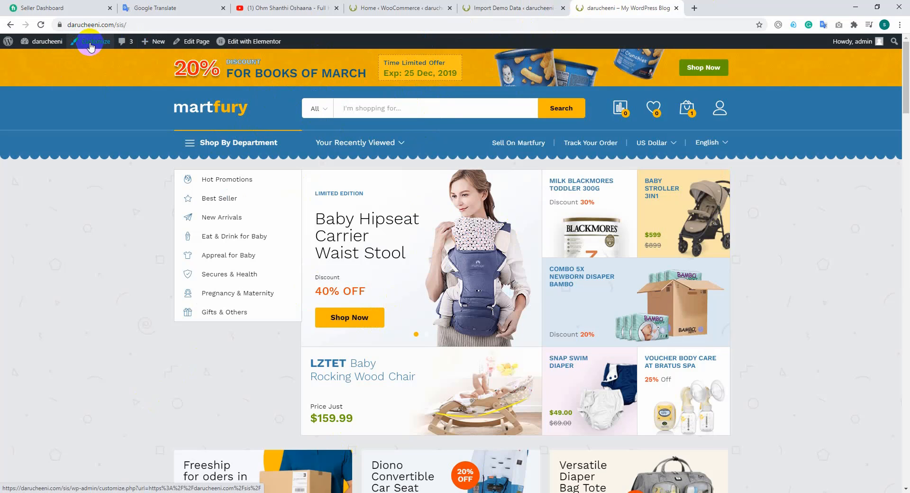
Open the Martfury theme's Customizer for the storefront home page.
click(499, 5)
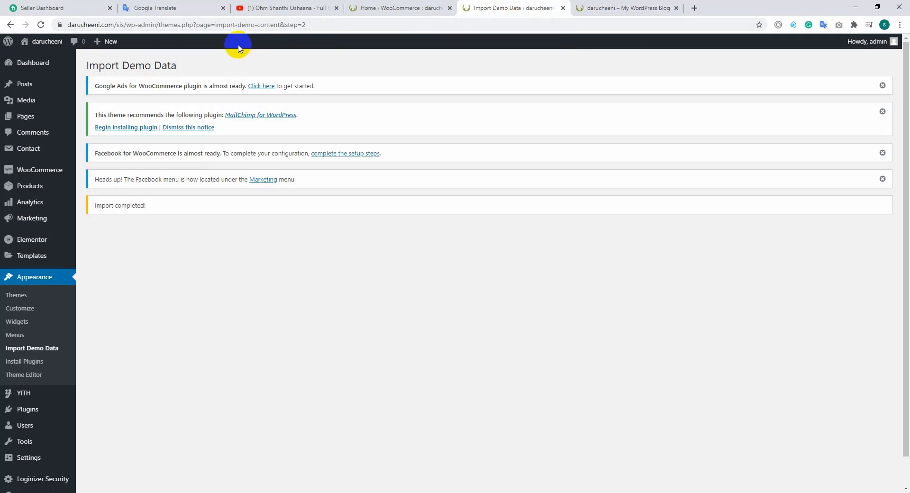
scroll(238, 135, down, 1)
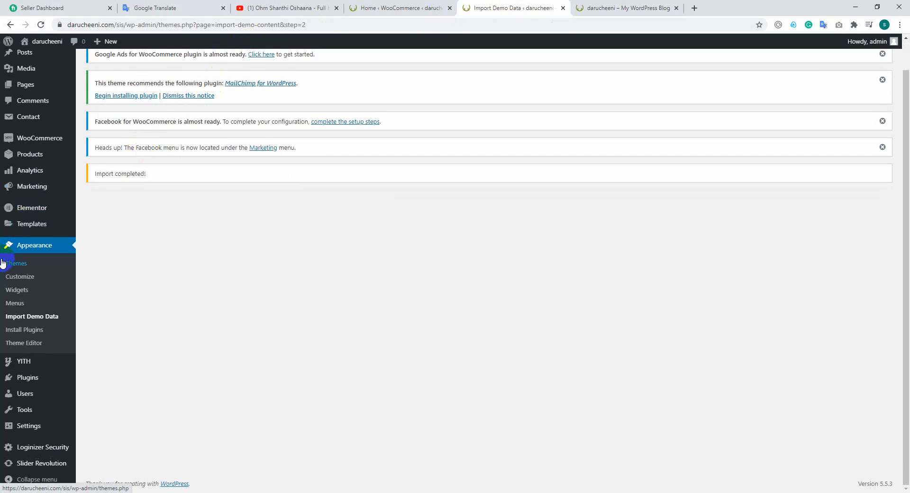
click(12, 280)
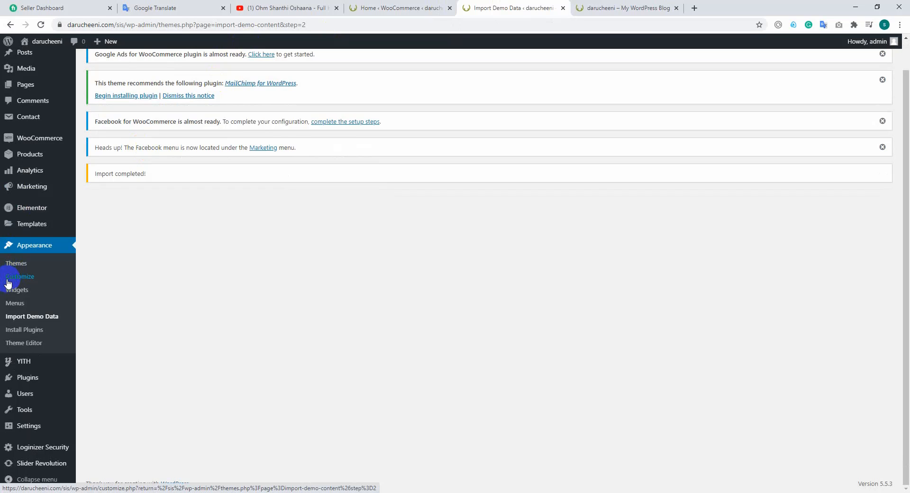
click(575, 4)
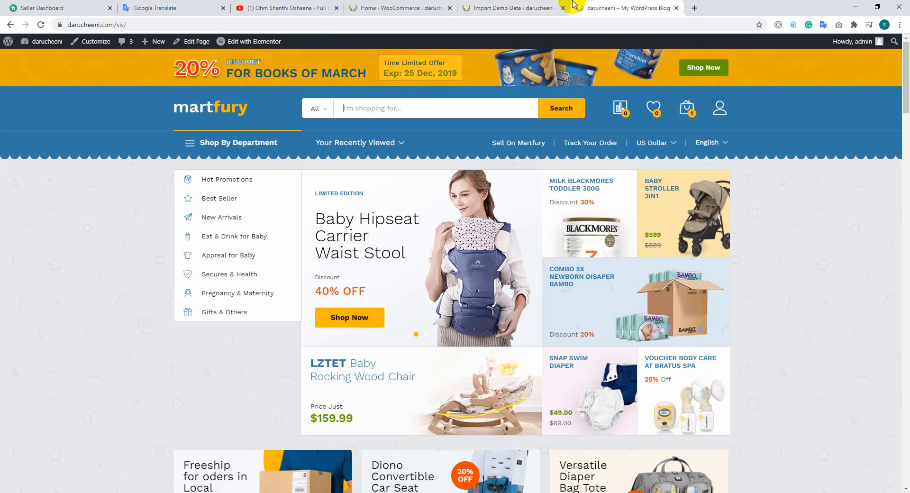
click(96, 48)
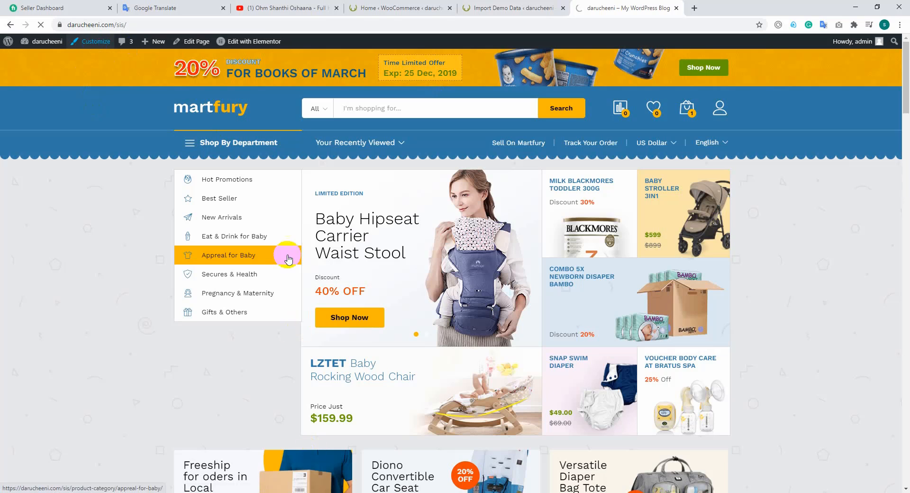
click(477, 9)
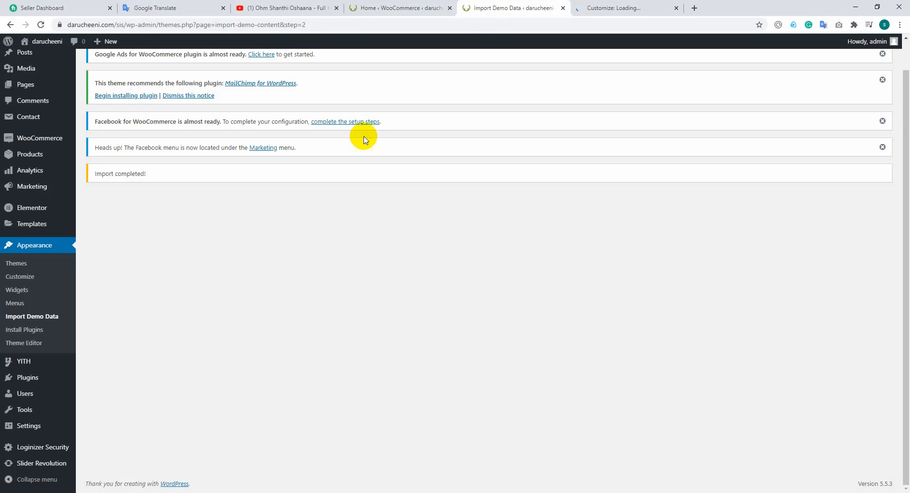
click(624, 6)
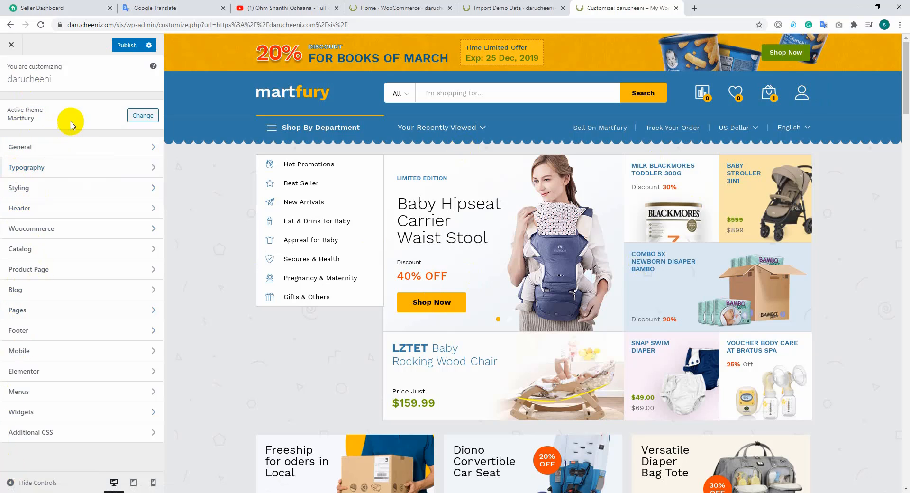
In the general Site Identity settings, change the tagline to "BD WOOCOMMERCE WEBSITE".
click(69, 151)
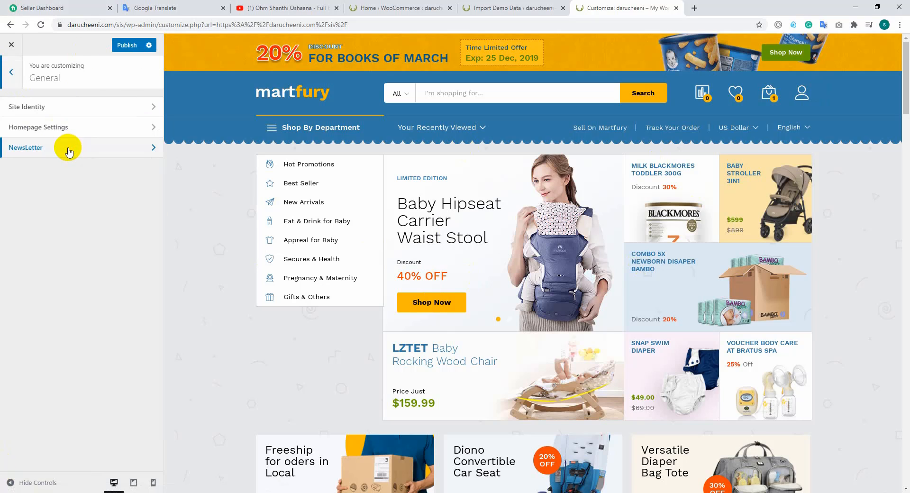
click(82, 108)
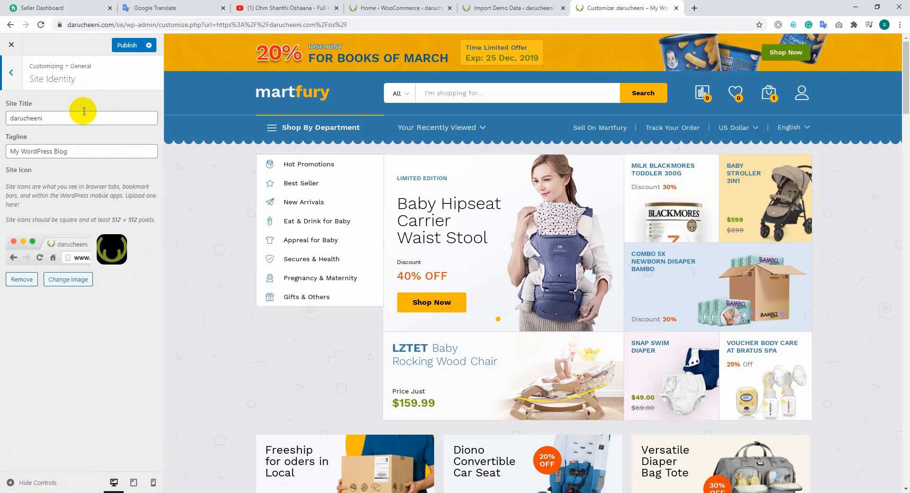
click(68, 151)
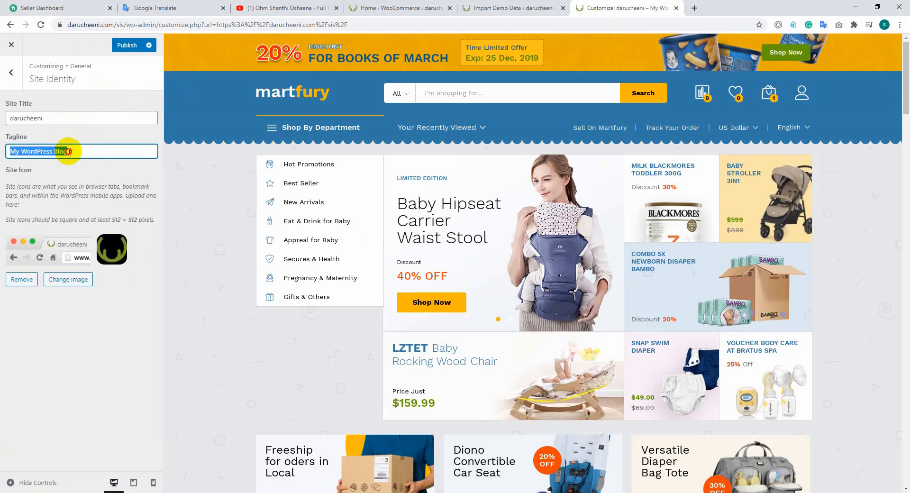
key(ctrl+v)
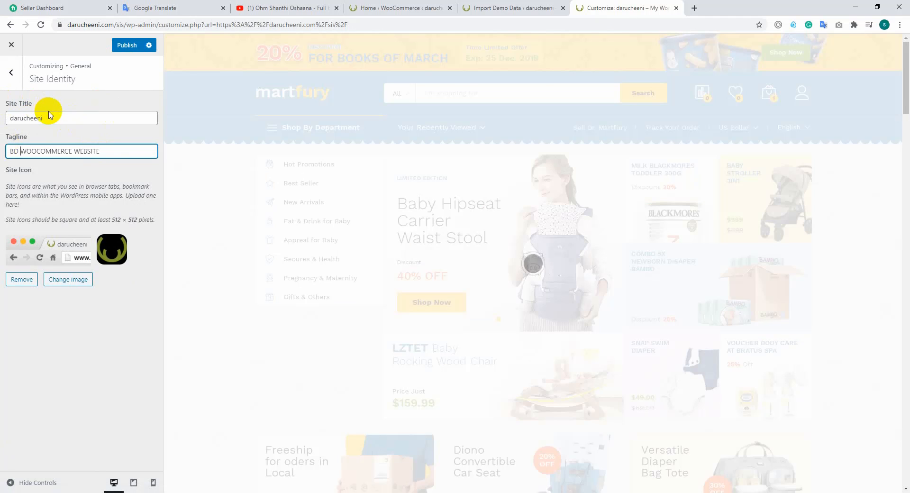
click(61, 122)
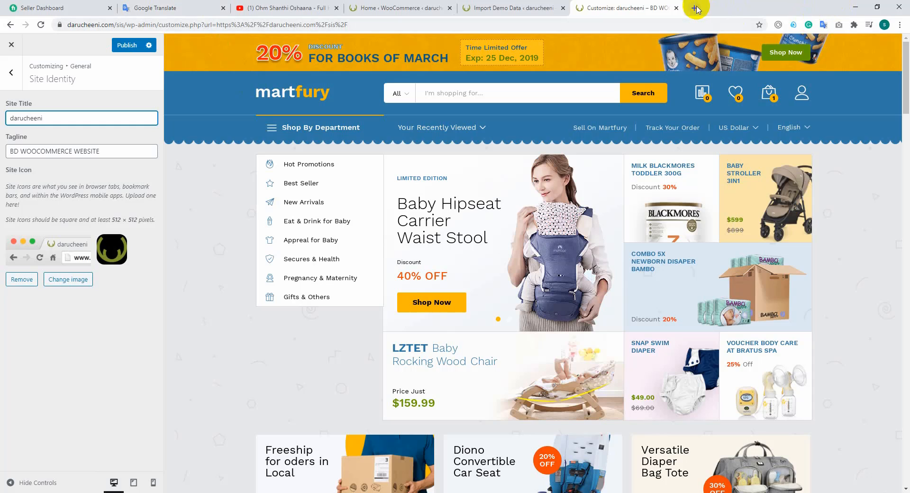
Look up darucheeni.com on Google in a new browser tab and open the shop's home page.
click(695, 8)
text(D)
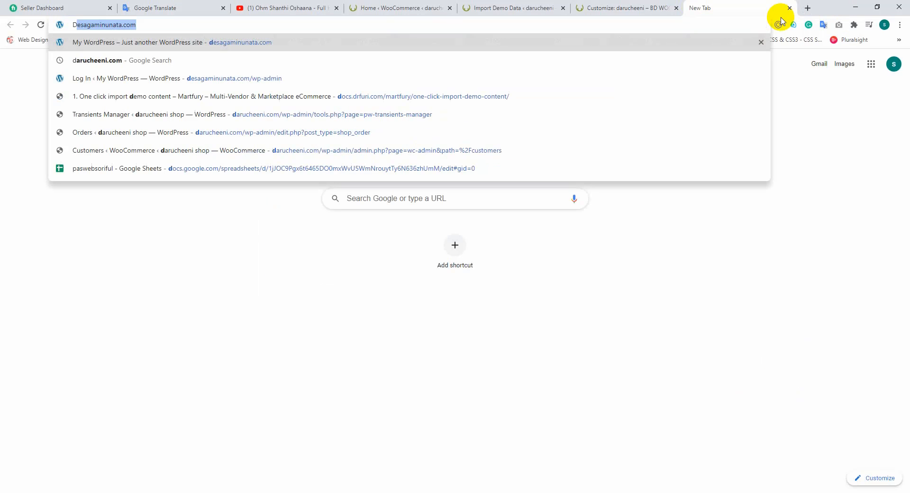
click(229, 60)
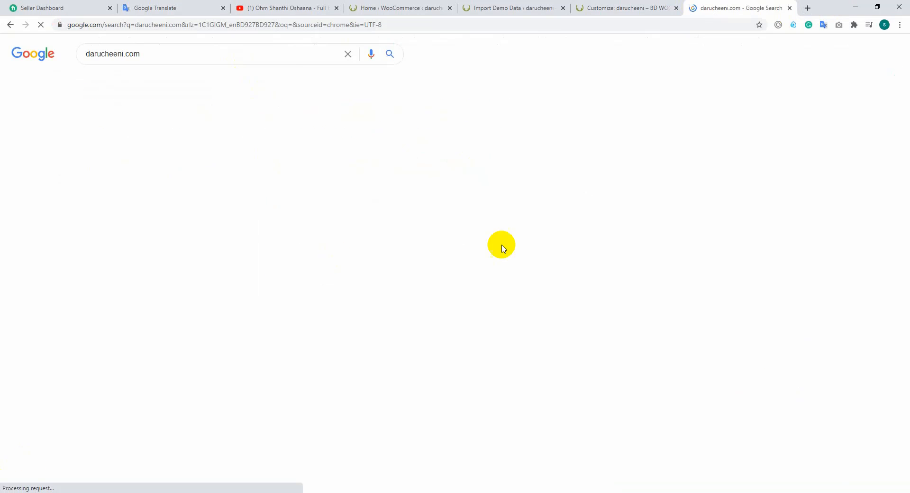
click(180, 132)
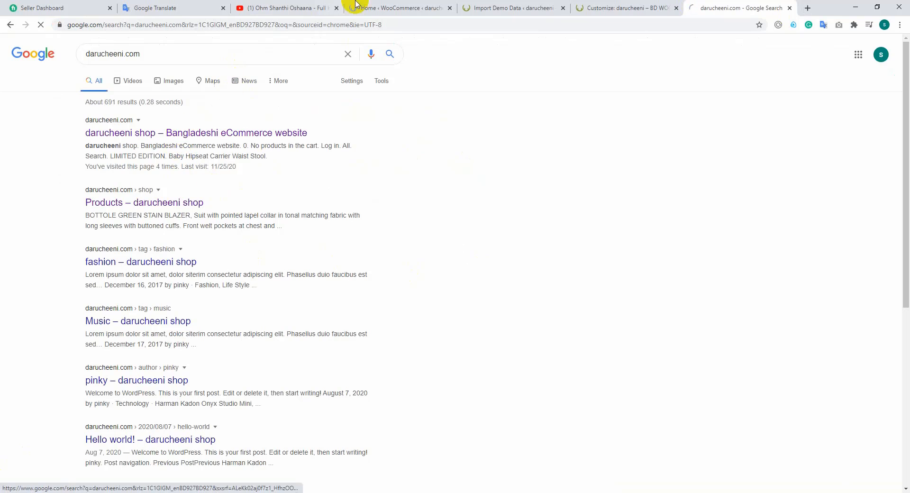
click(616, 8)
click(710, 6)
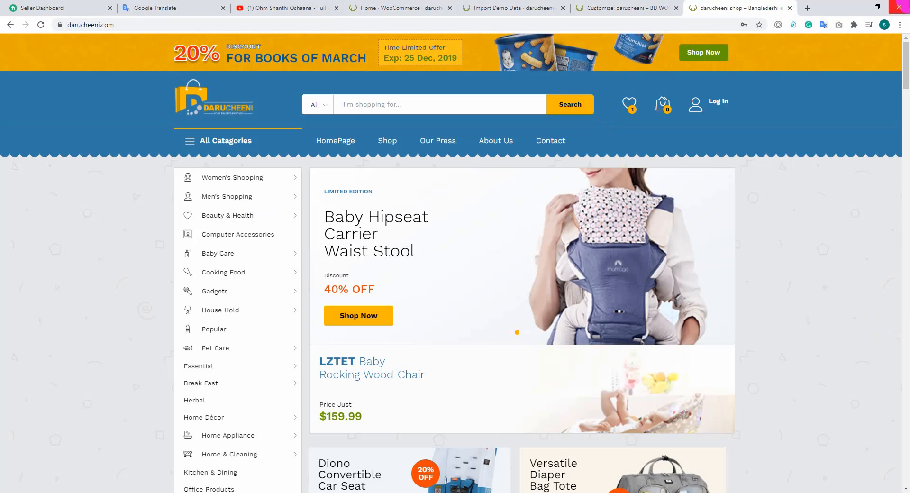
Save the shop's header logo to the Downloads folder as the PNG image "logo (1)".
right_click(204, 103)
click(232, 198)
mouse_move(245, 201)
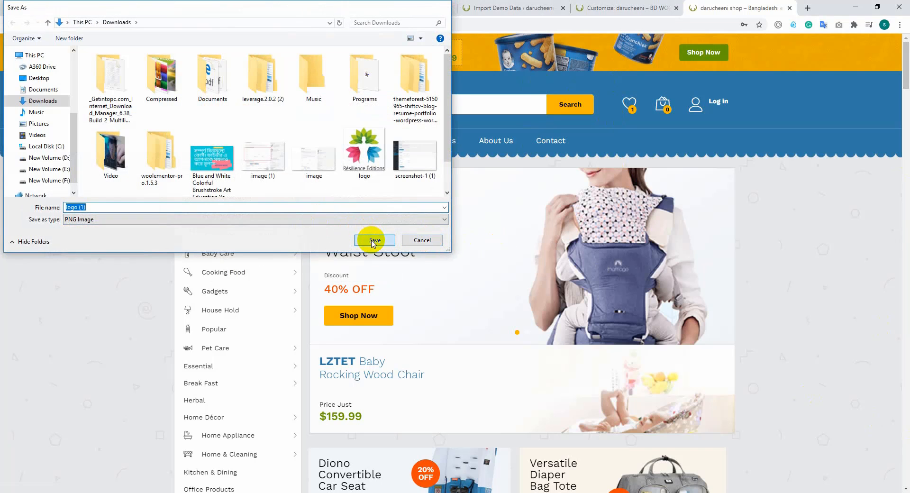
click(373, 241)
Back in the Customizer, remove the current site icon and upload the downloaded "logo (1).png" as its replacement image.
click(577, 8)
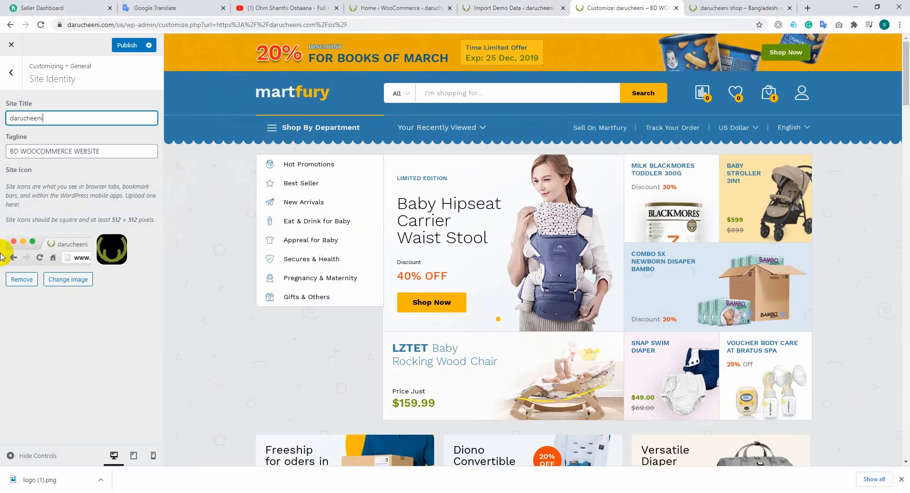
click(22, 280)
click(82, 244)
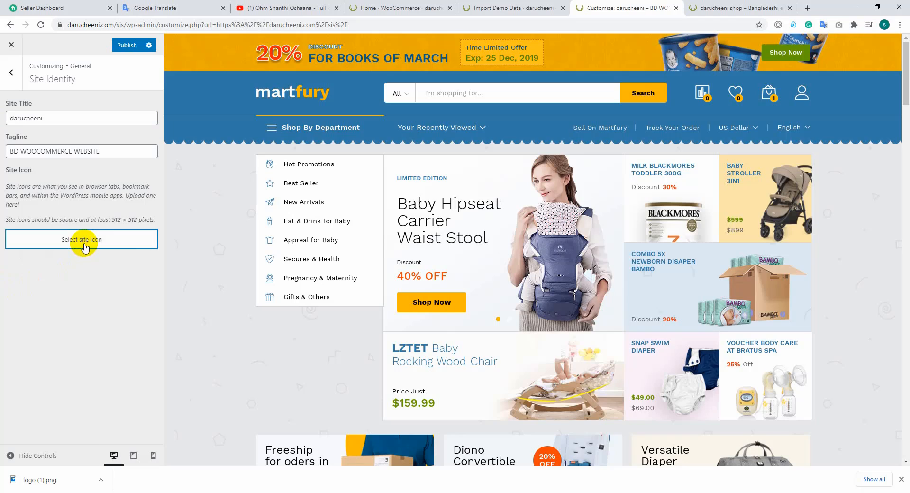
click(90, 80)
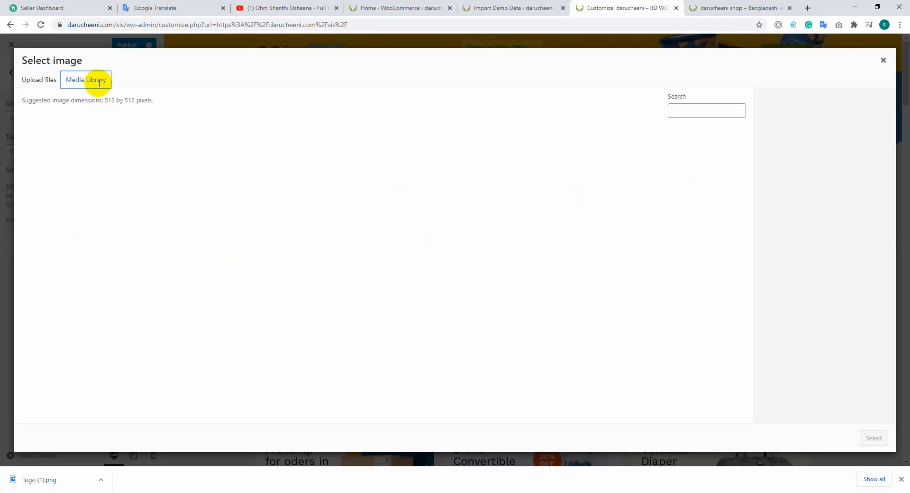
drag(41, 480, 335, 290)
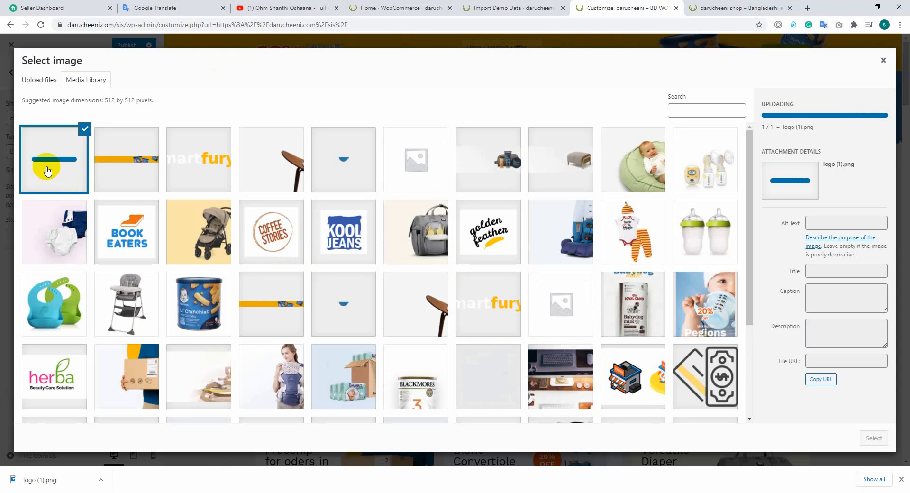
scroll(256, 252, down, 3)
scroll(247, 254, up, 3)
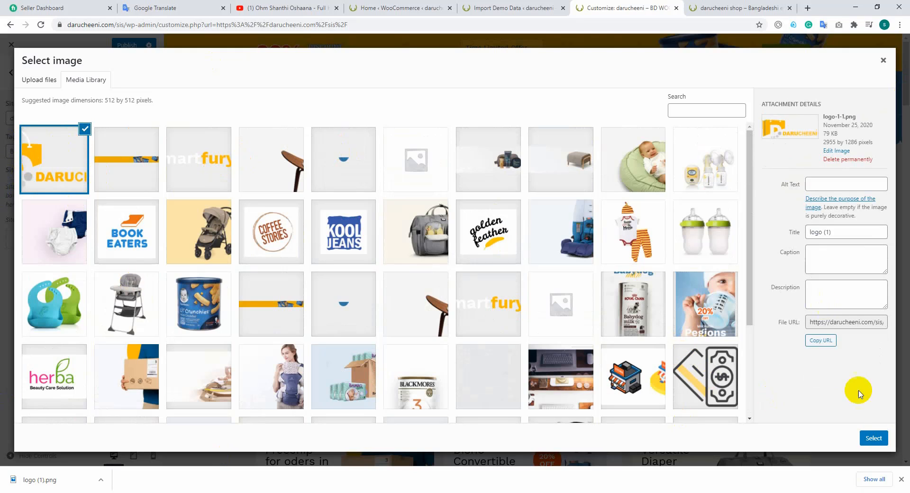
click(878, 444)
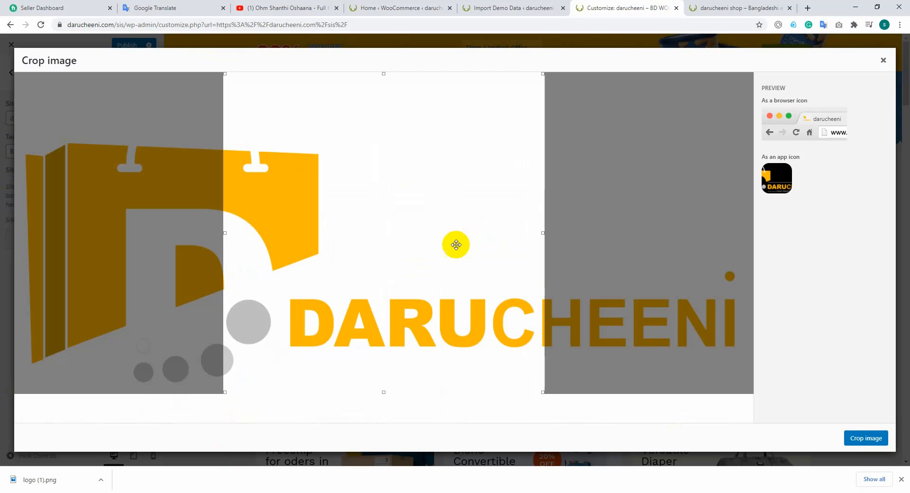
Crop the logo to a square around the shopping-bag emblem for the site icon and publish the site identity changes.
drag(382, 260, 141, 260)
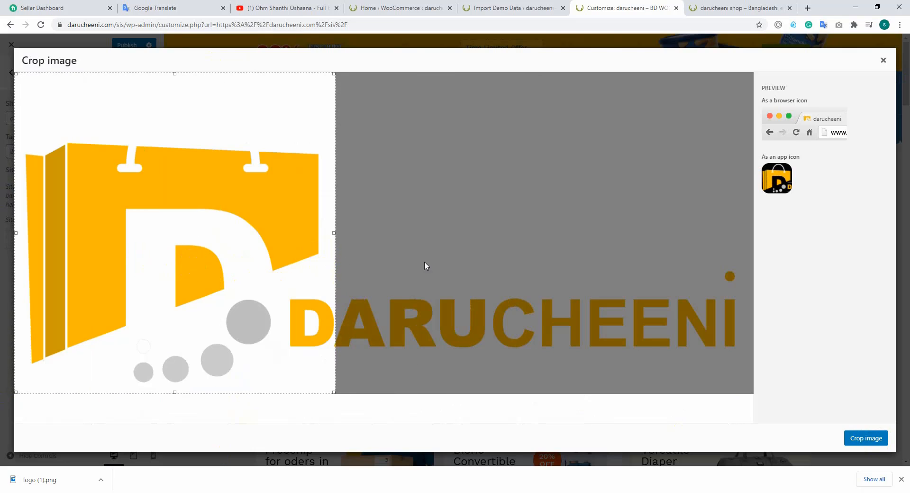
drag(175, 72, 228, 83)
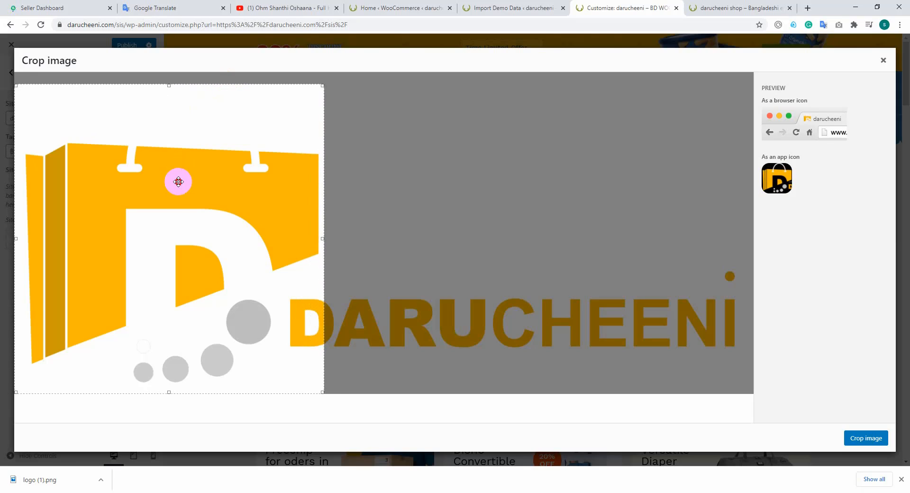
drag(177, 181, 231, 170)
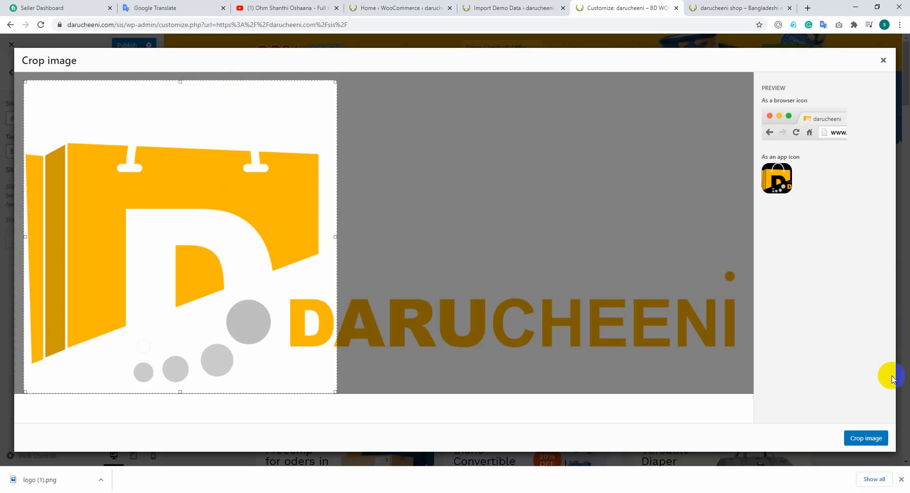
click(866, 440)
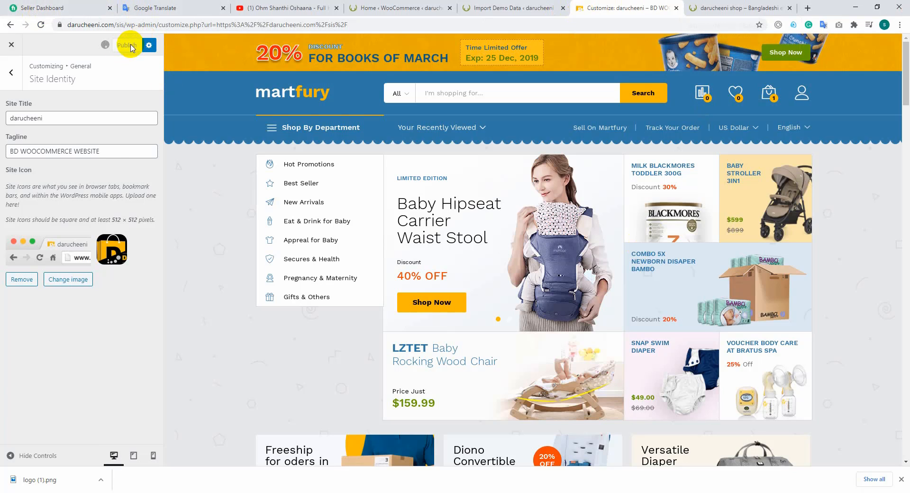
click(132, 47)
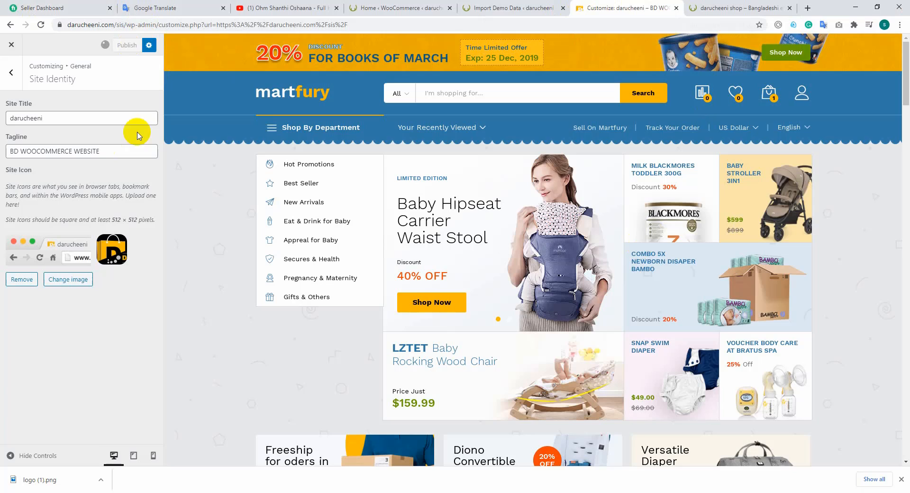
click(624, 17)
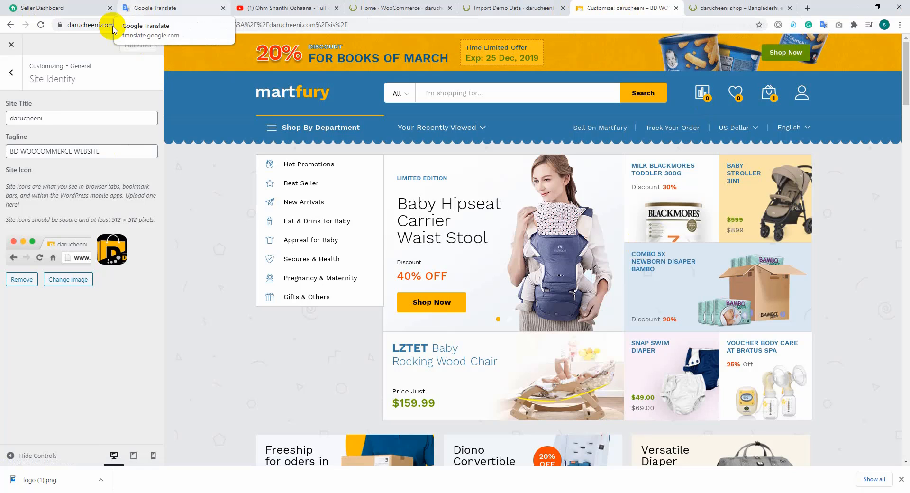
click(33, 117)
click(45, 149)
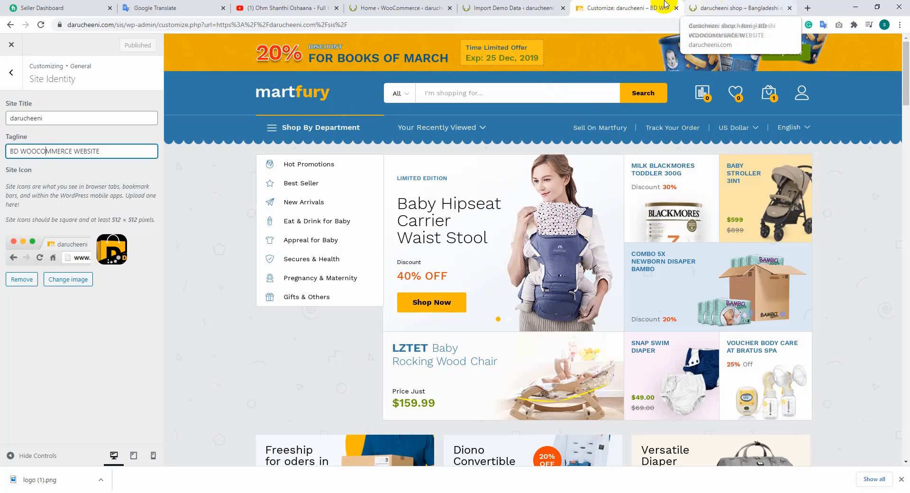
Leave Site Identity and open the general Homepage Settings.
click(4, 73)
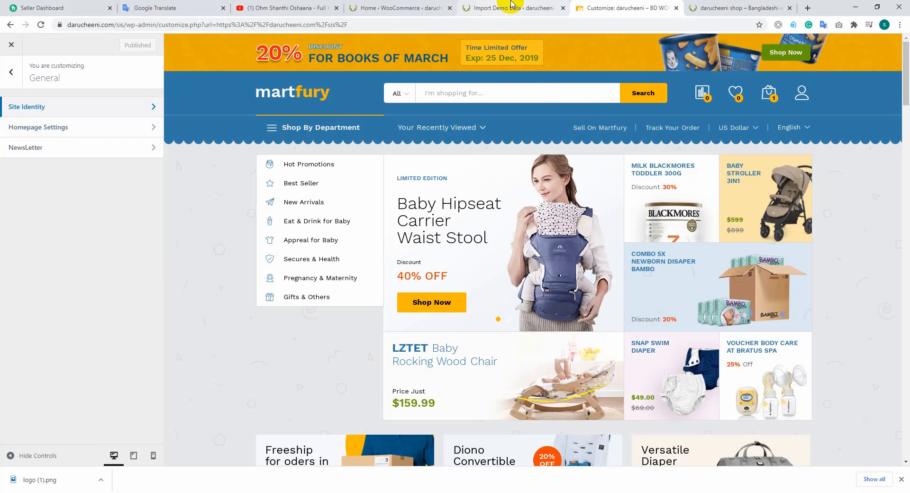
click(27, 127)
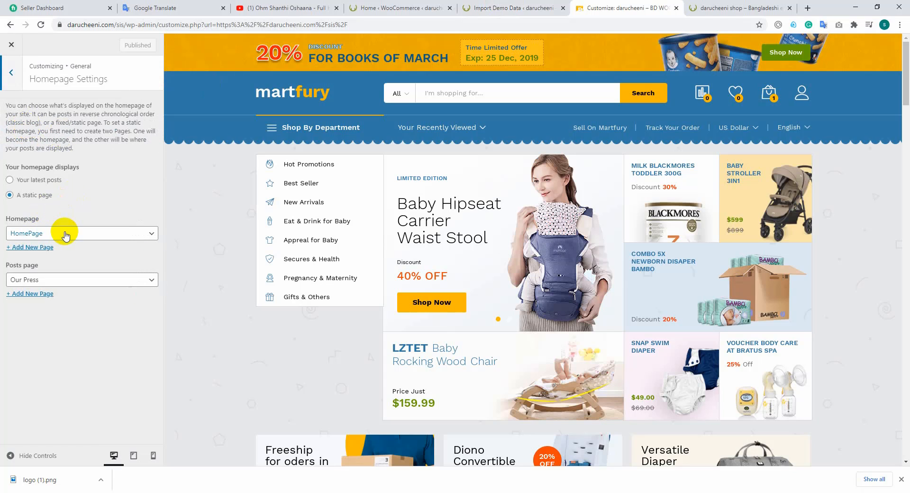
Try displaying the latest posts on the homepage, look over the preview, and switch back to a static page.
click(10, 181)
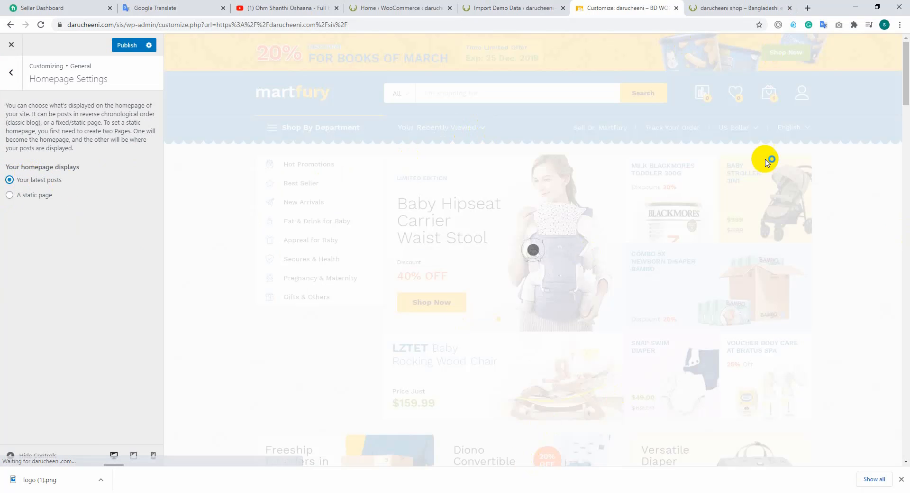
scroll(392, 323, down, 10)
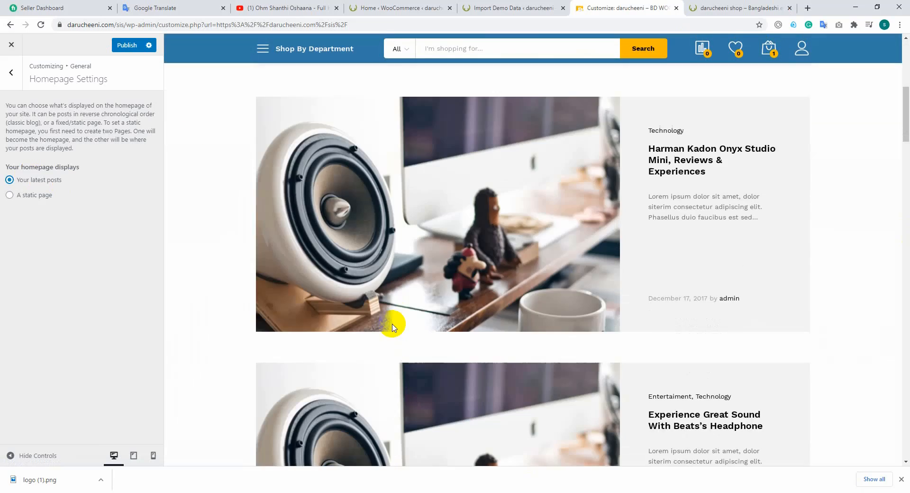
scroll(433, 241, up, 10)
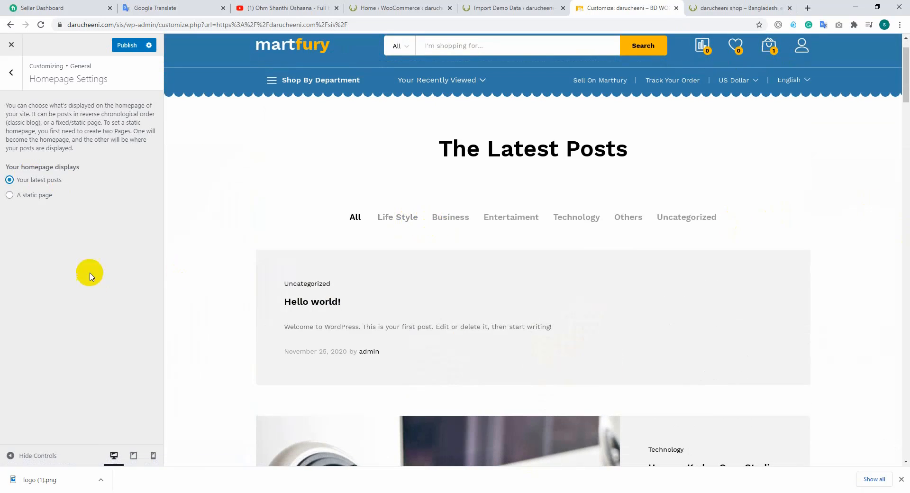
click(10, 195)
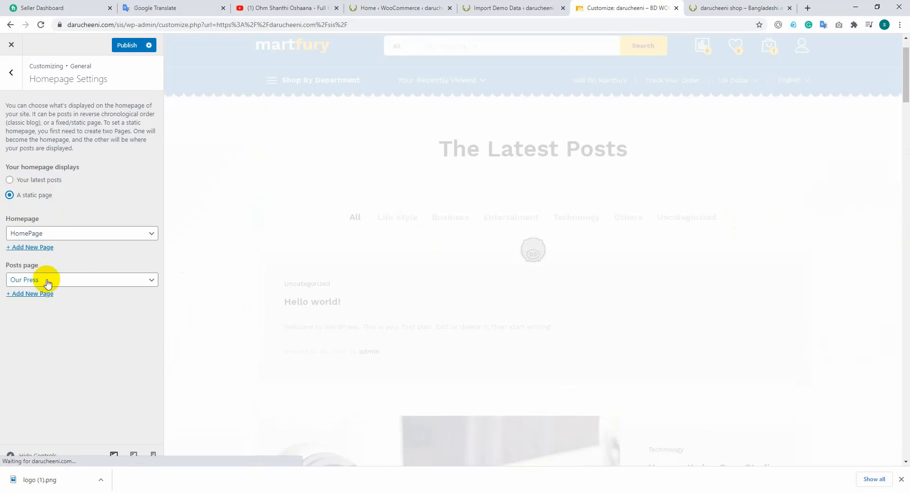
Clear the posts page assignment by setting it to "— Select —".
click(50, 285)
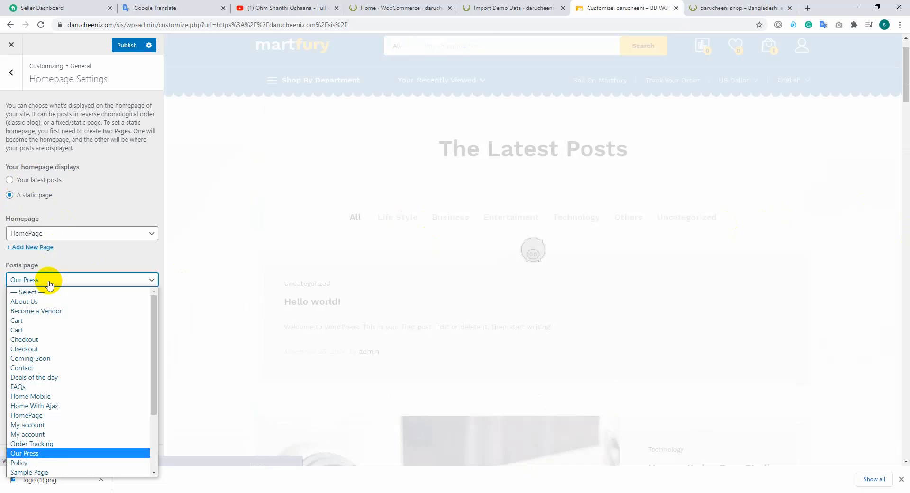
click(48, 285)
click(62, 282)
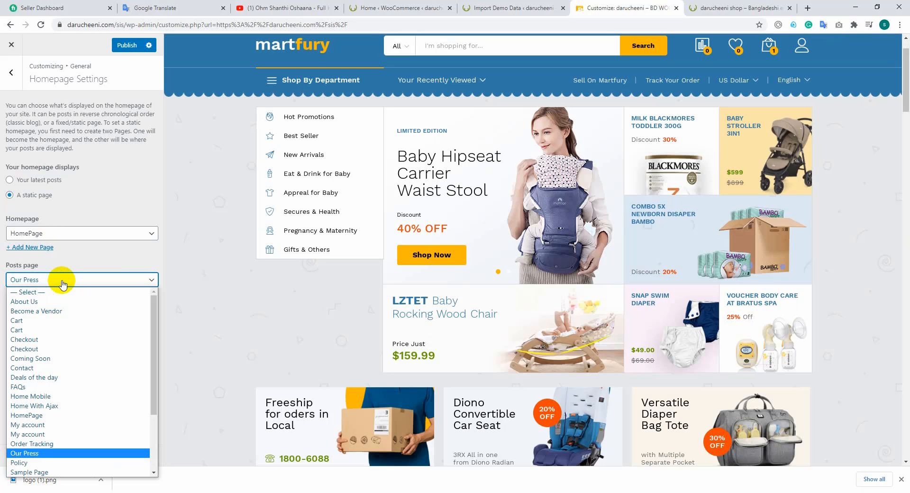
click(63, 283)
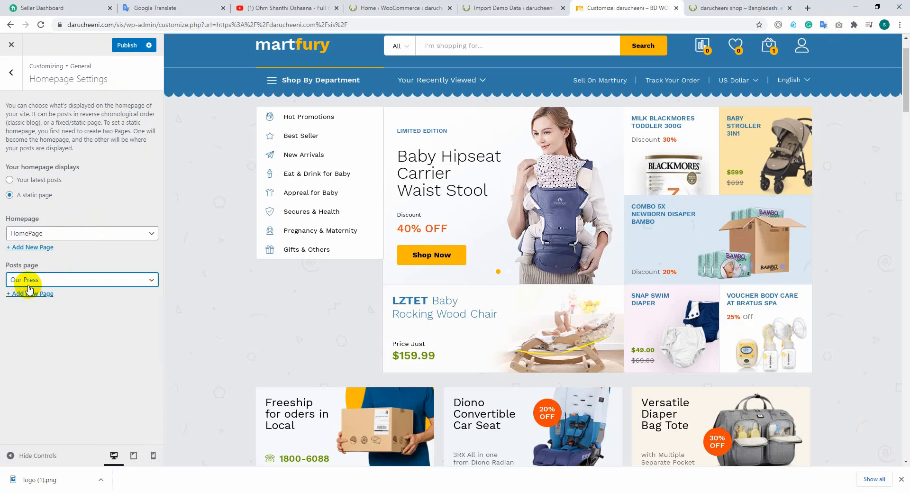
click(63, 283)
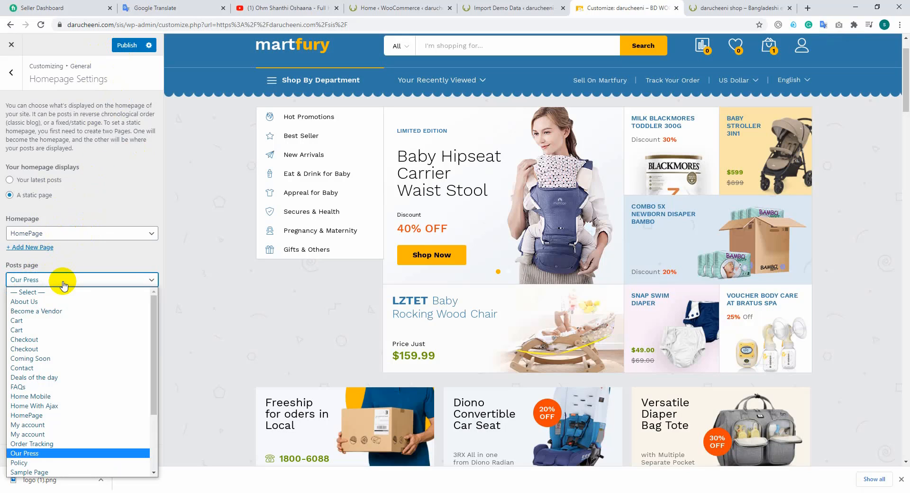
click(41, 294)
Look through the available posts page choices, keep "— Select —", and publish the homepage settings.
click(47, 283)
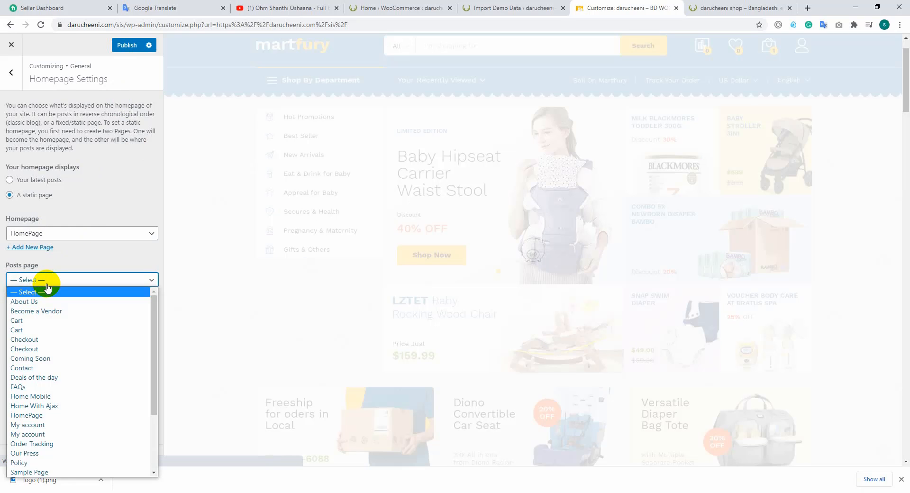
click(43, 288)
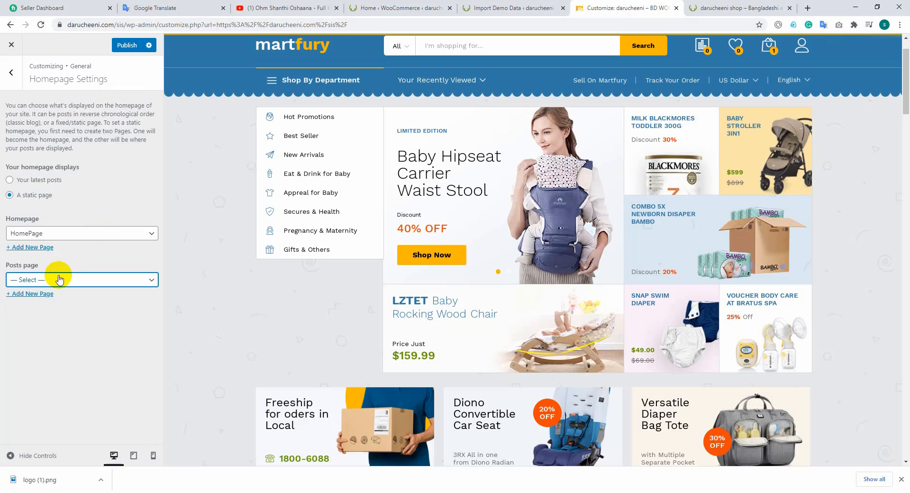
click(59, 280)
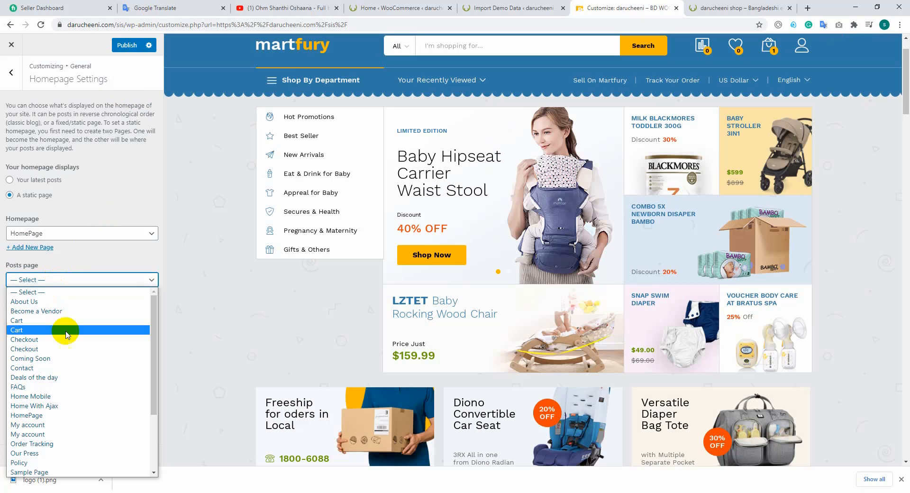
scroll(64, 351, down, 3)
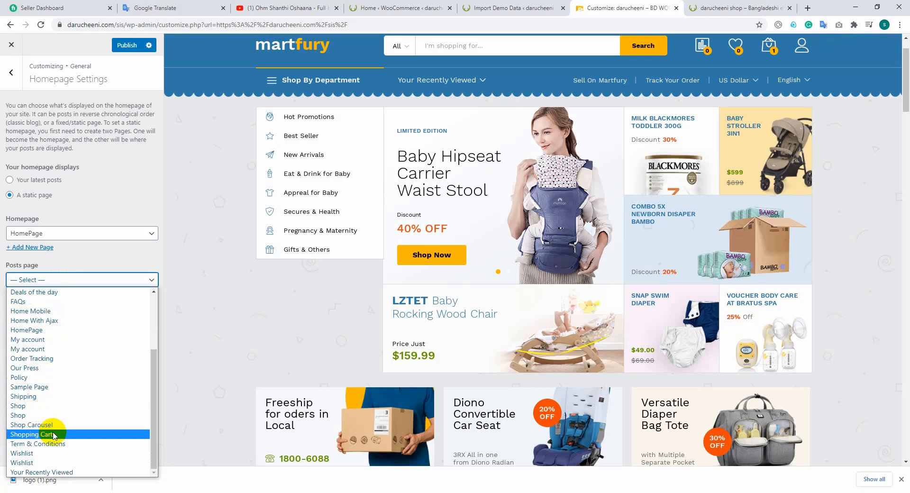
scroll(51, 422, up, 5)
click(39, 284)
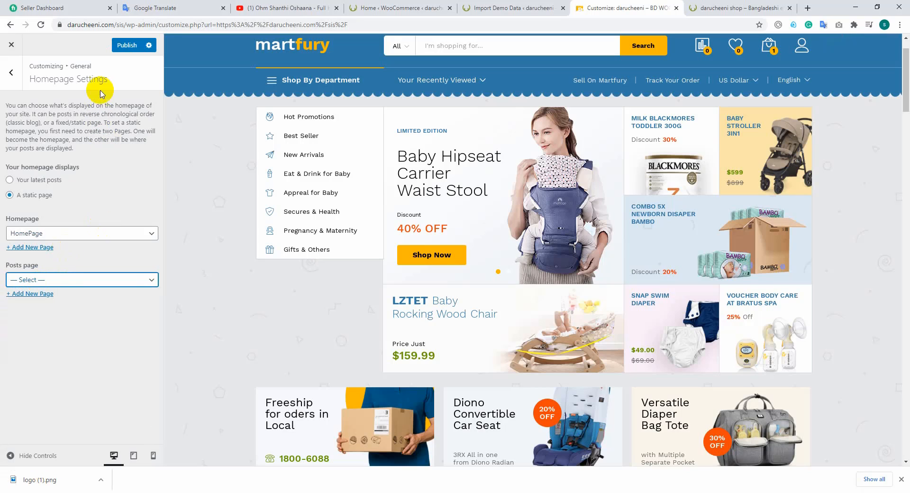
click(123, 48)
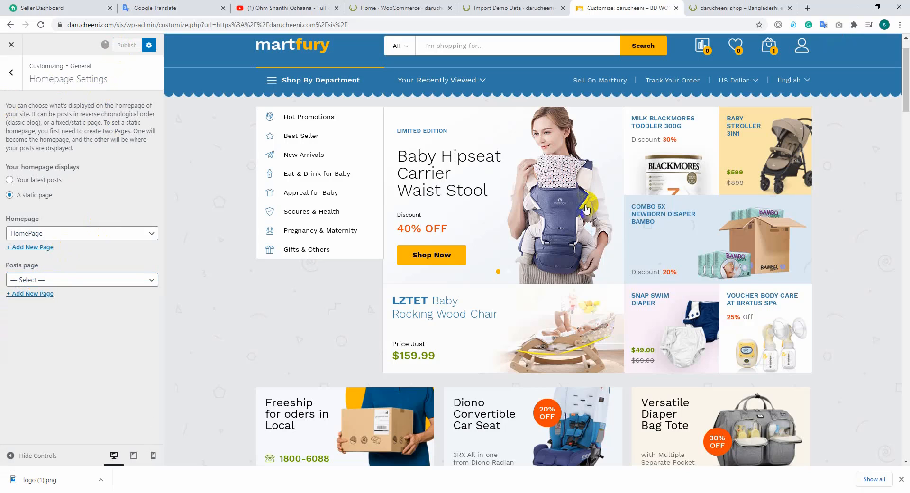
scroll(298, 196, up, 1)
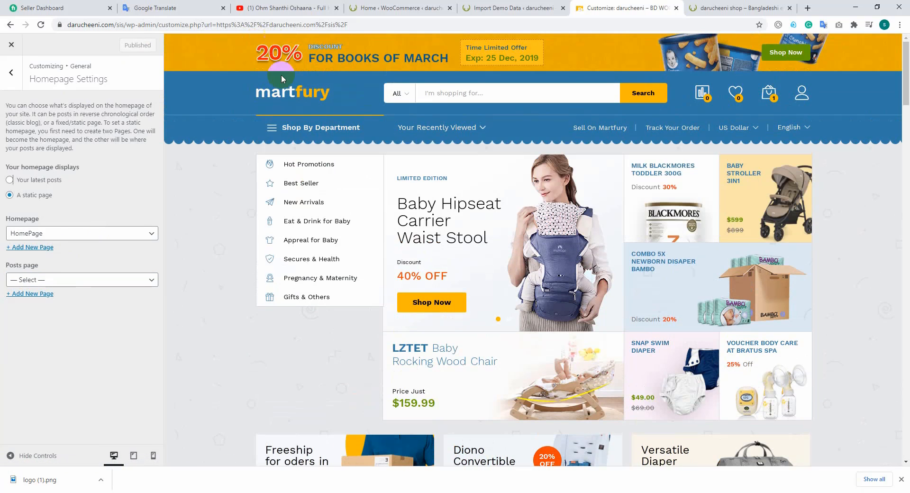
Open the general NewsLetter settings and review the popup's content text, MailChimp form shortcode and display options.
click(10, 73)
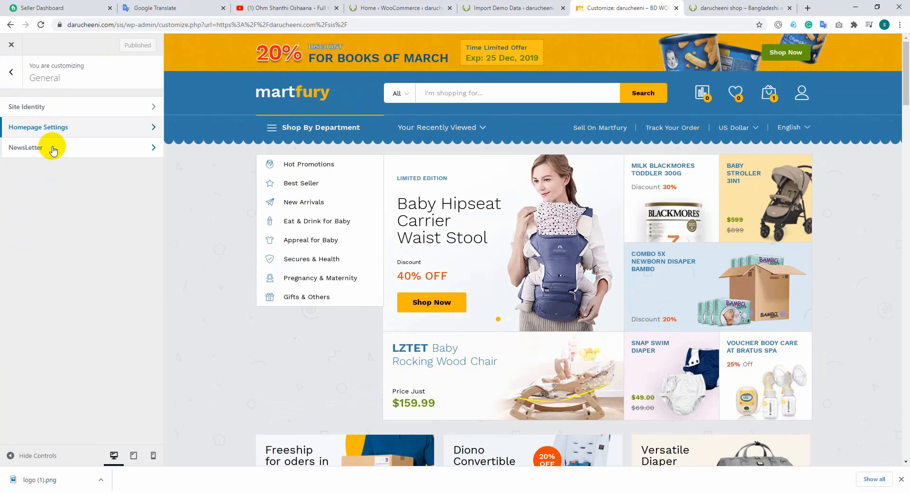
click(53, 151)
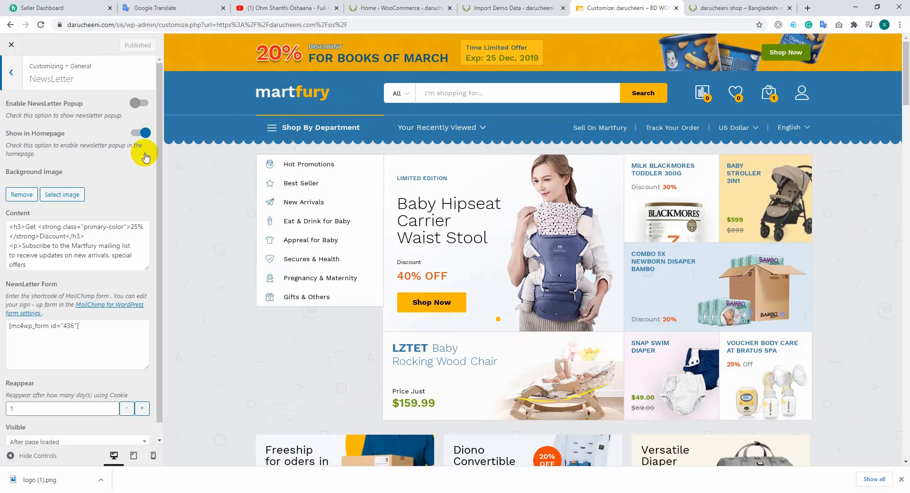
scroll(69, 249, down, 1)
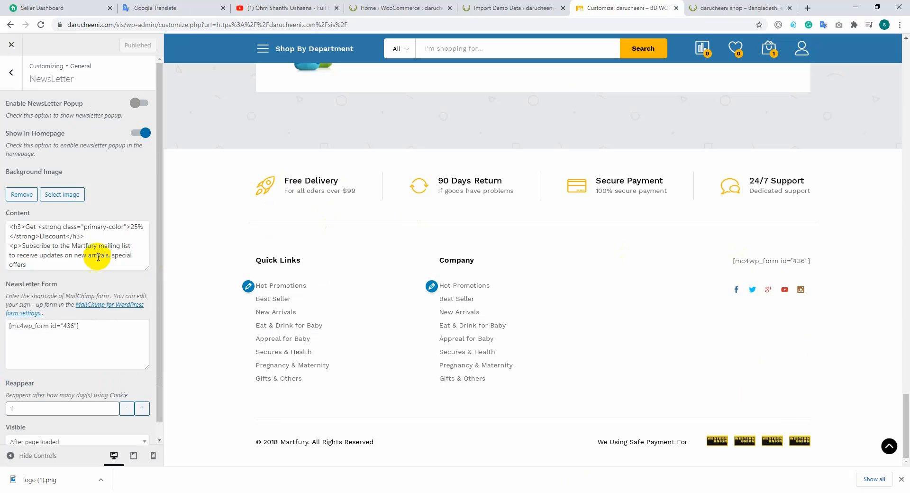
scroll(67, 364, down, 1)
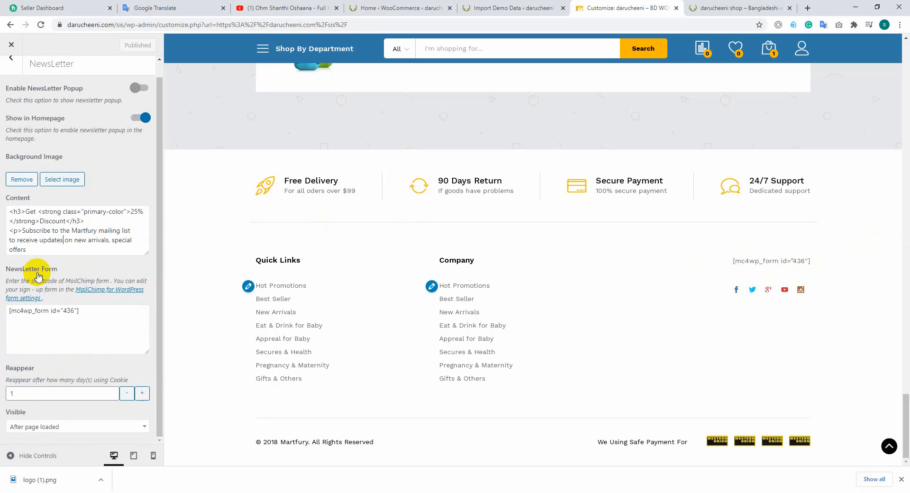
scroll(63, 241, down, 1)
drag(94, 248, 25, 231)
click(61, 229)
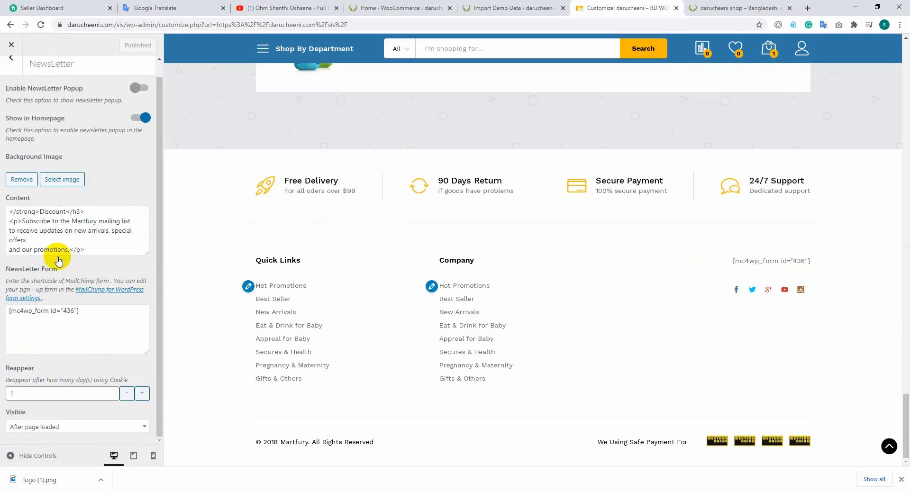
Leave the NewsLetter settings and open the Fonts Families section of the Typography settings.
scroll(55, 254, up, 1)
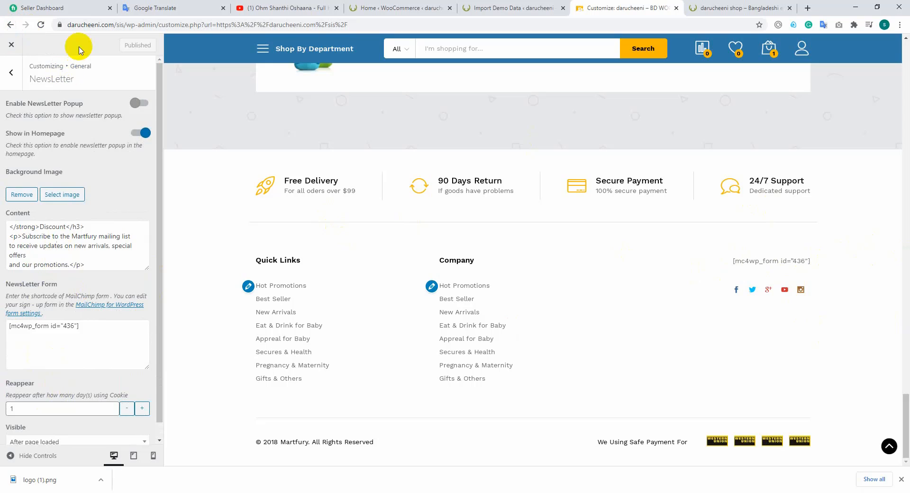
click(8, 75)
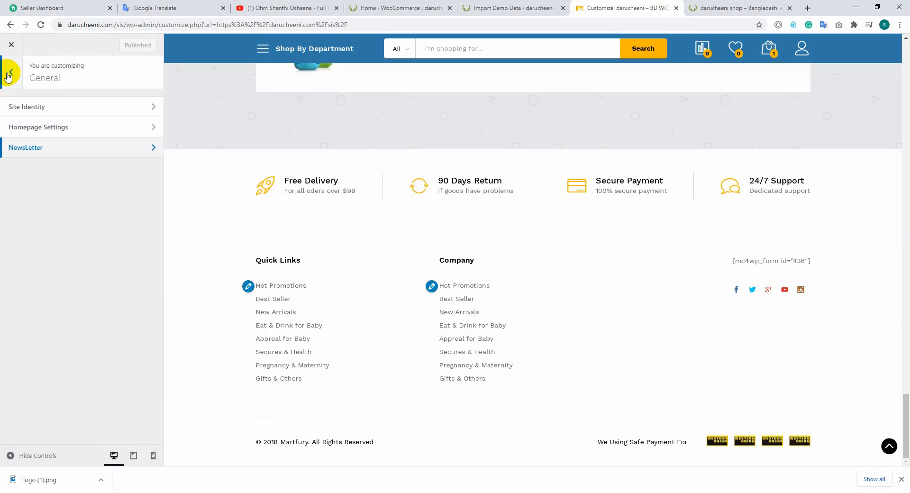
click(8, 76)
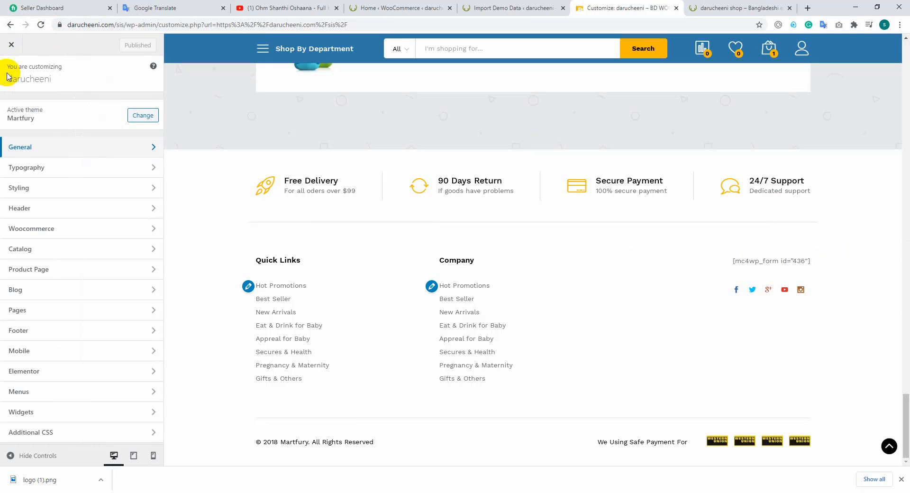
click(52, 171)
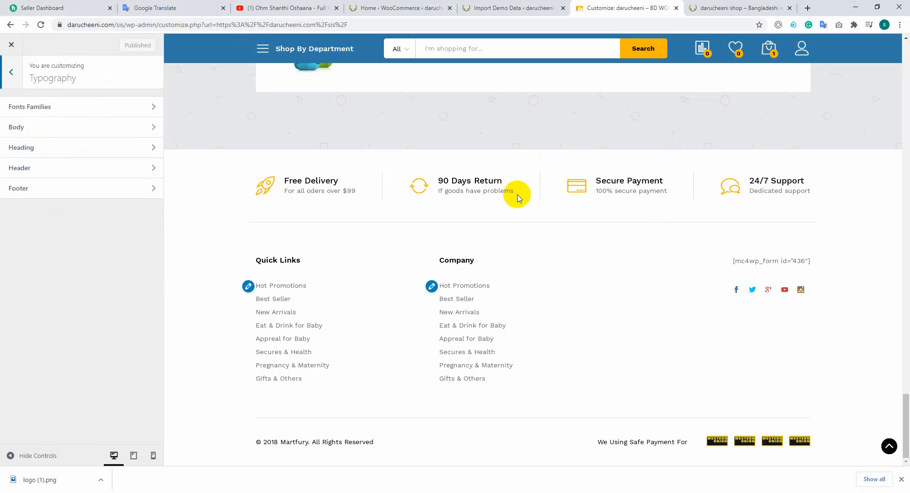
scroll(517, 195, up, 15)
click(78, 109)
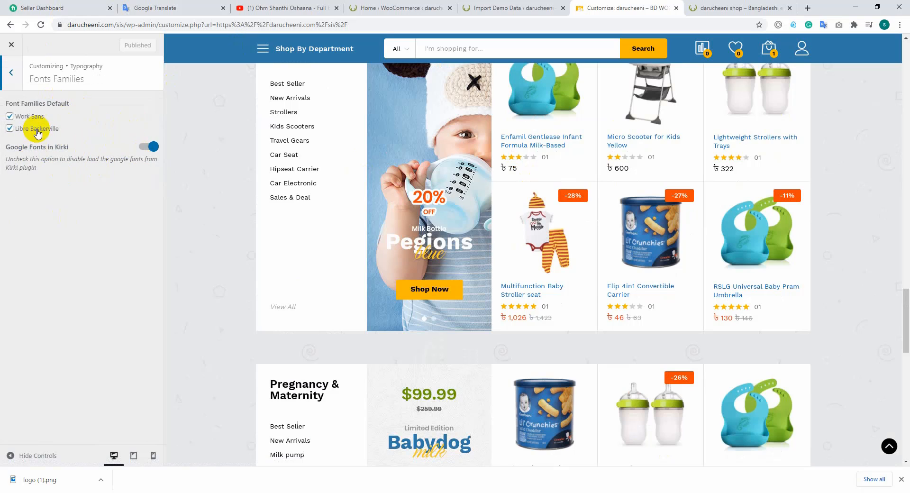
Try disabling Google Fonts in Kirki, switch the option back on, and return to the Typography sections.
click(146, 147)
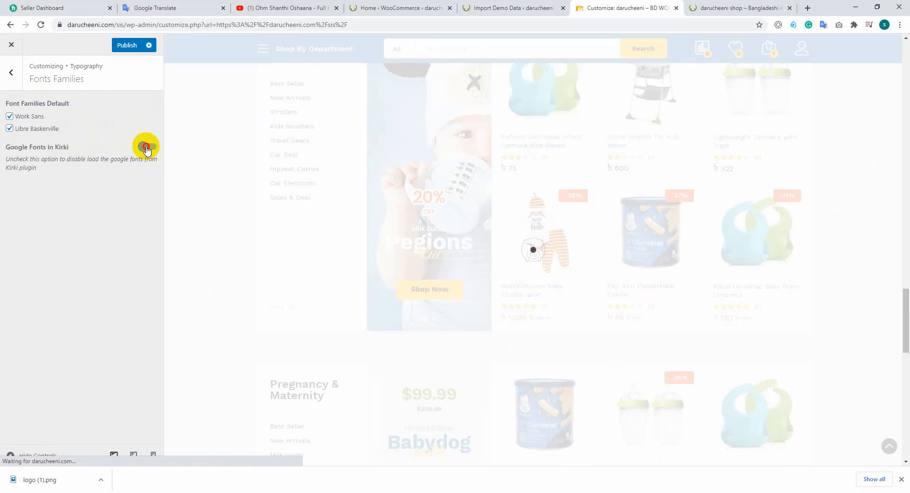
click(146, 147)
click(11, 72)
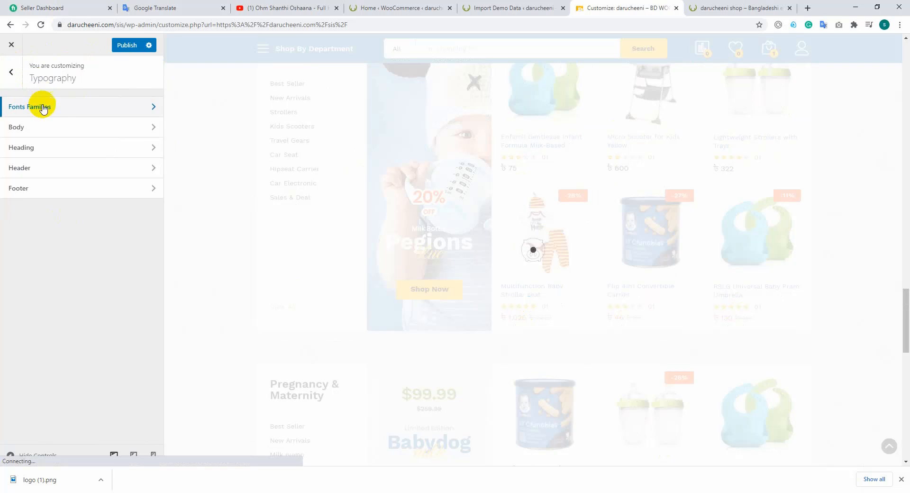
Review the Body typography settings alongside the text in the storefront preview.
click(51, 127)
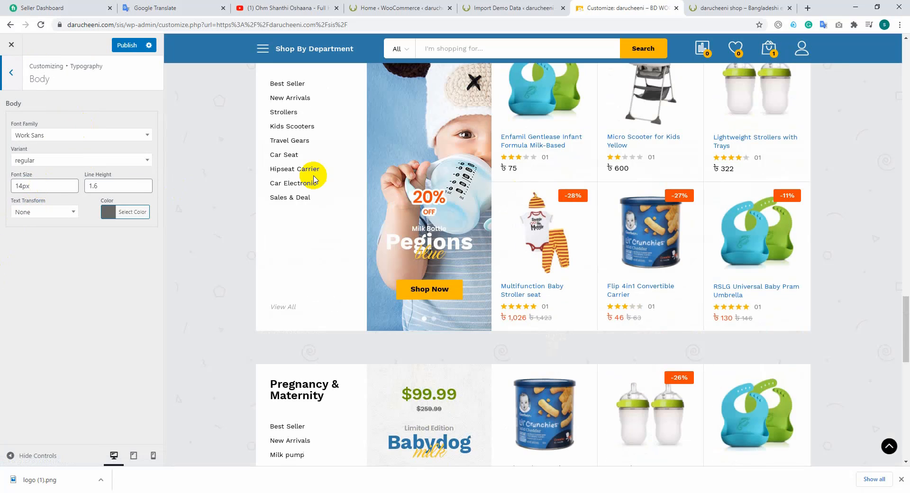
scroll(451, 218, up, 5)
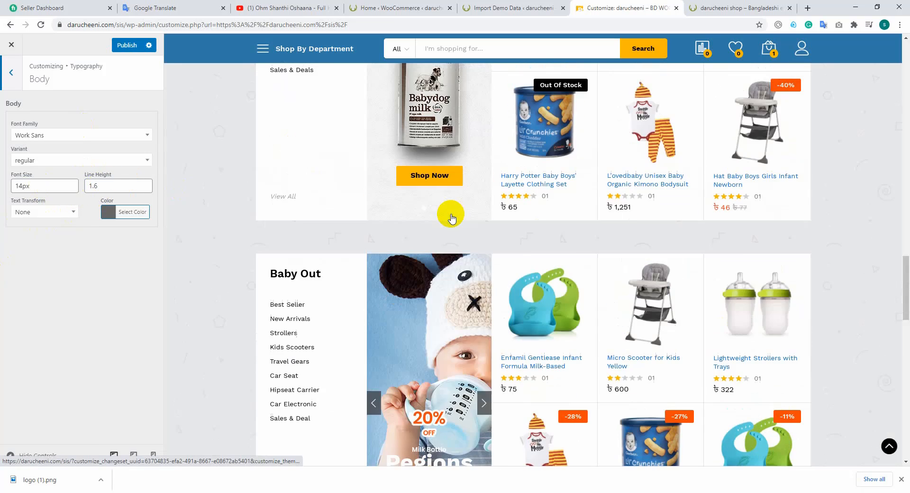
scroll(451, 218, up, 18)
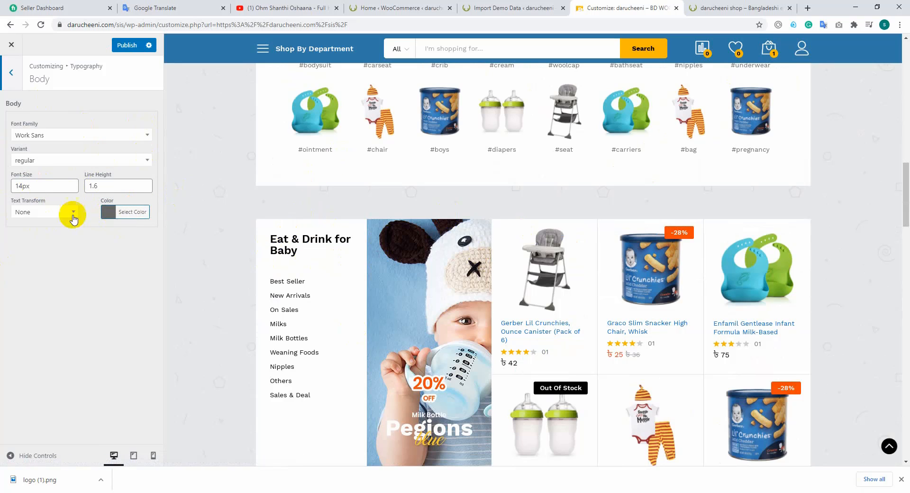
click(11, 79)
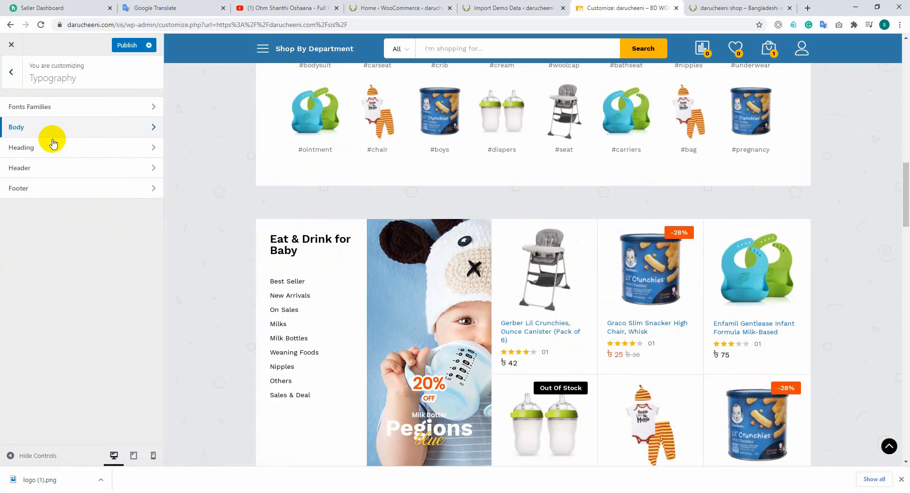
Try a body font size of 20px, look over the preview, and set the size back to 14px.
click(47, 129)
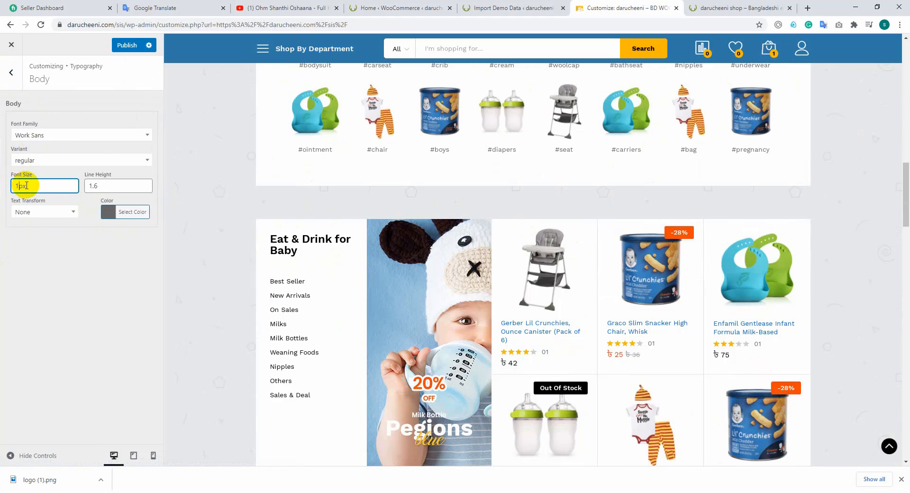
key(BackSpace)
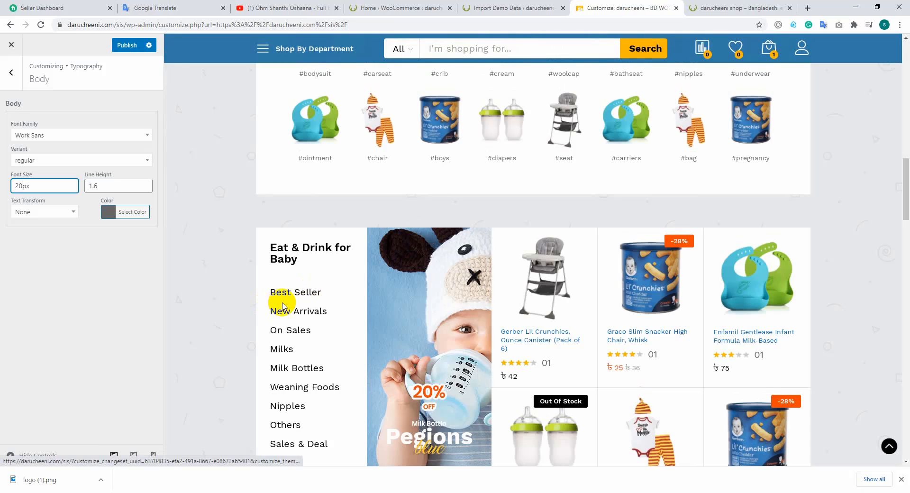
scroll(284, 294, down, 1)
scroll(271, 260, up, 9)
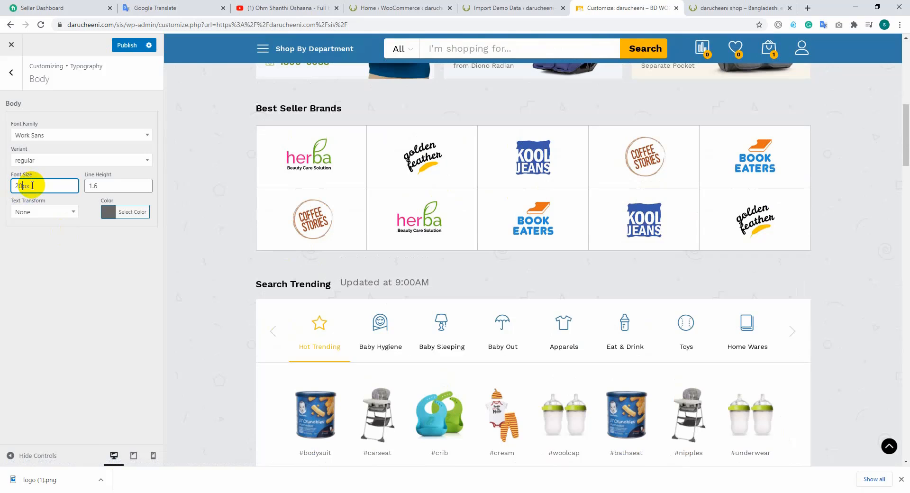
text(14)
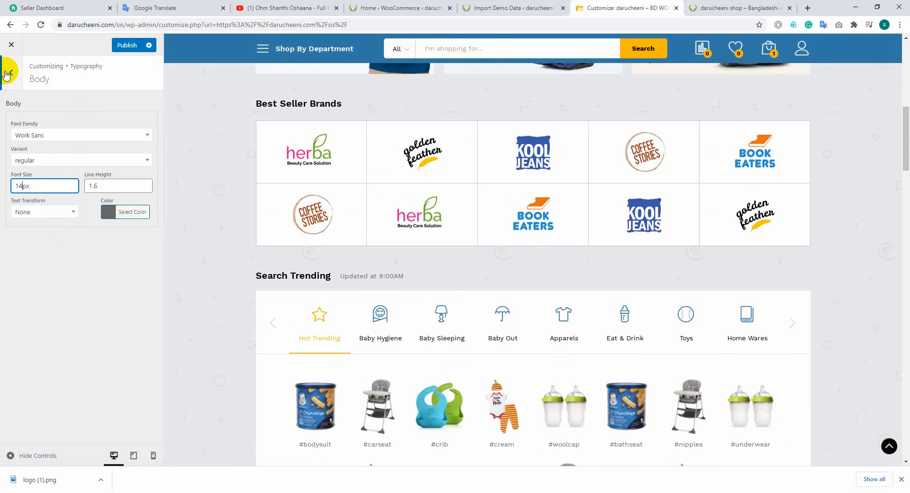
click(6, 73)
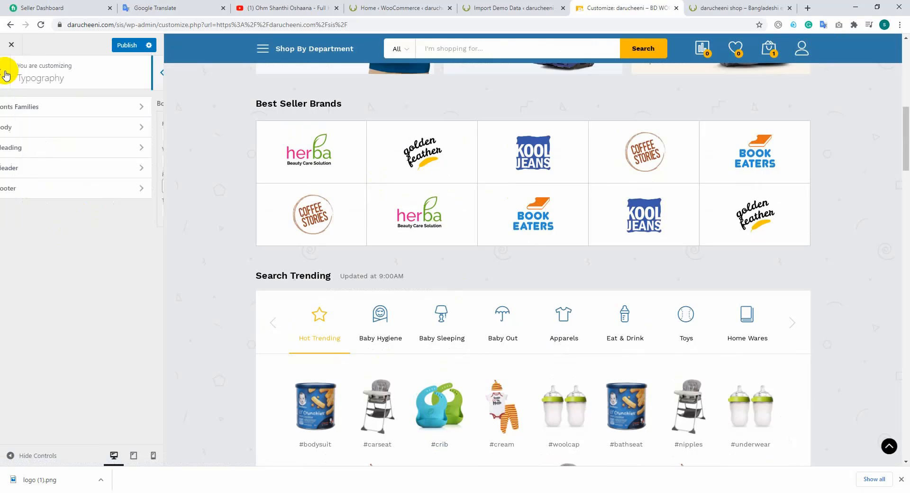
Review the header typography settings for the menu, mega menu heading and sub menu, and return to the main Customizer sections.
click(21, 170)
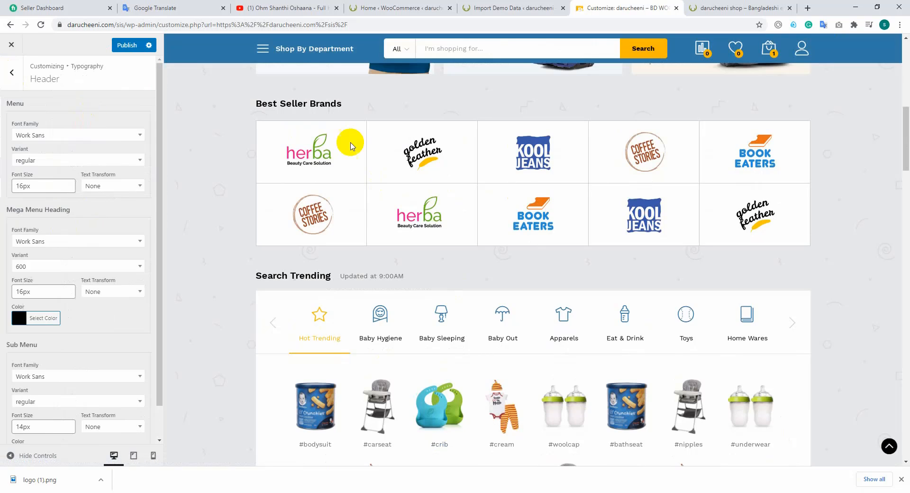
click(12, 76)
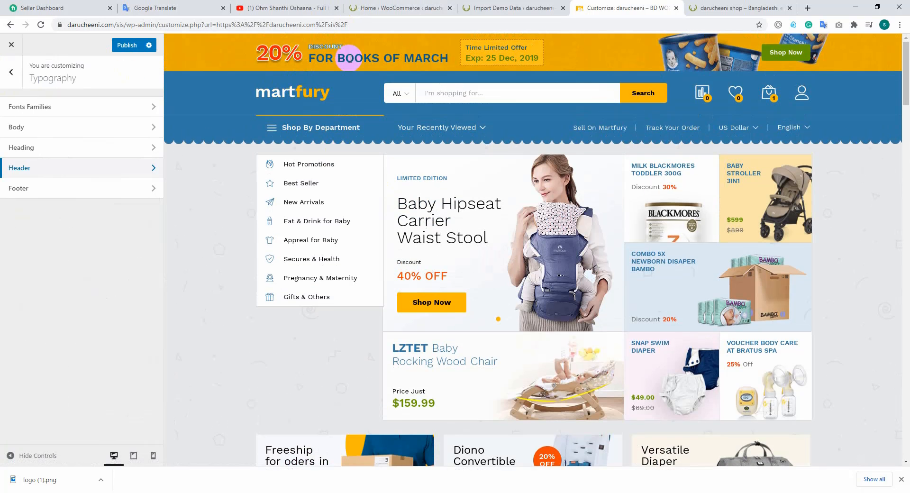
click(7, 80)
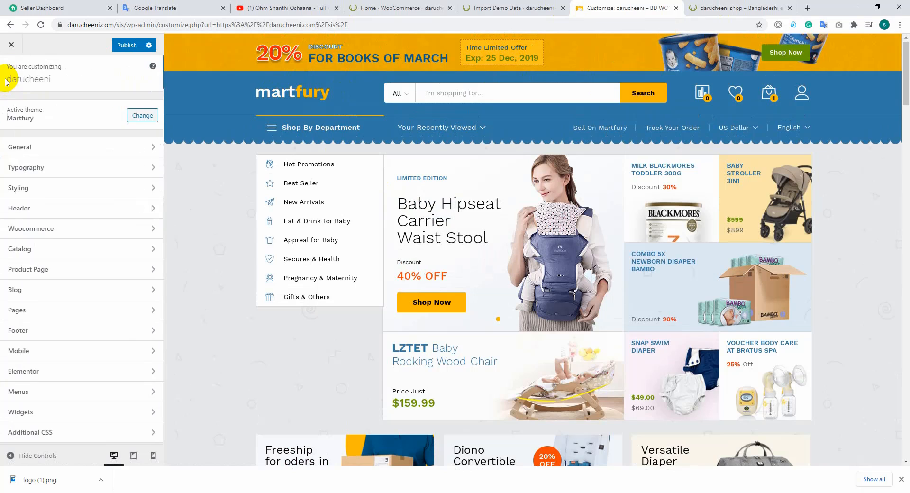
Open the general Styling settings and review the lazy load, back to top and preloader options against the storefront preview.
click(54, 196)
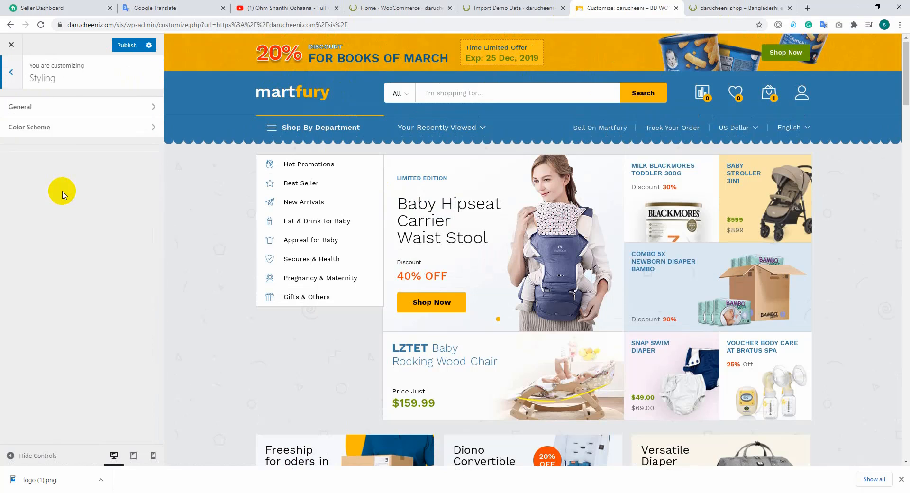
click(127, 108)
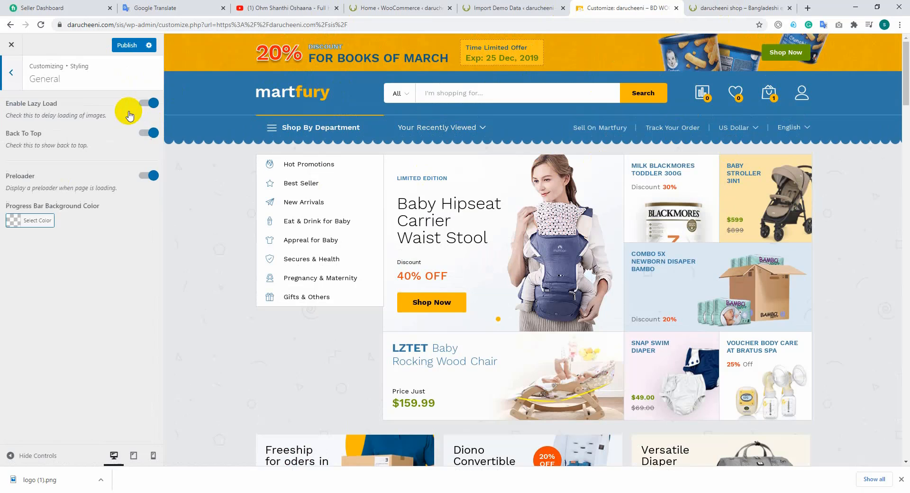
scroll(493, 71, down, 4)
scroll(514, 103, up, 4)
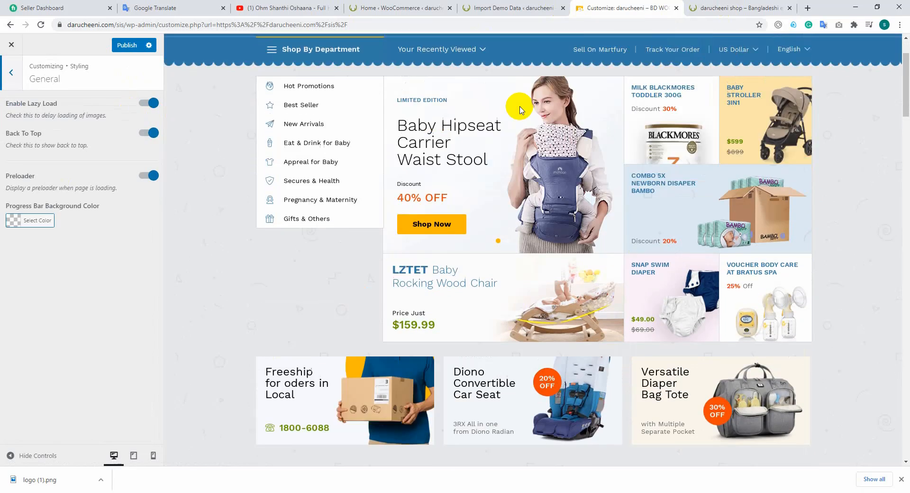
scroll(510, 118, down, 2)
scroll(455, 140, up, 2)
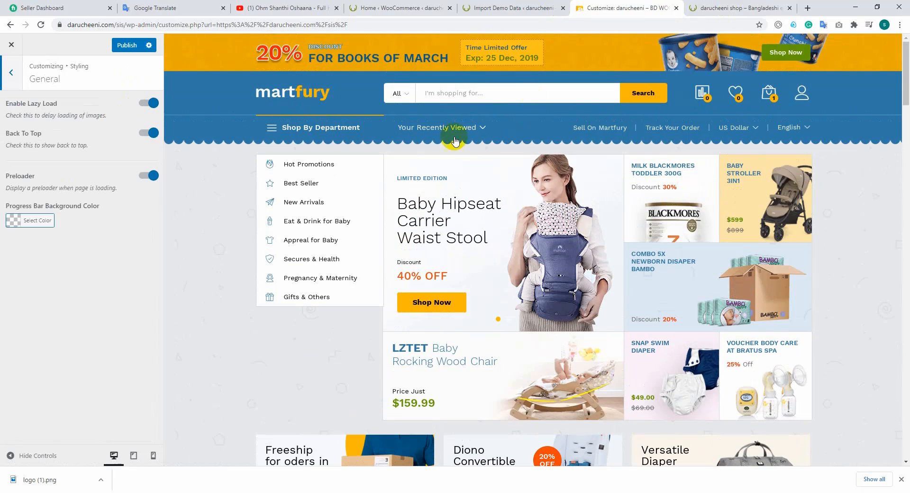
scroll(433, 118, down, 7)
scroll(433, 118, up, 4)
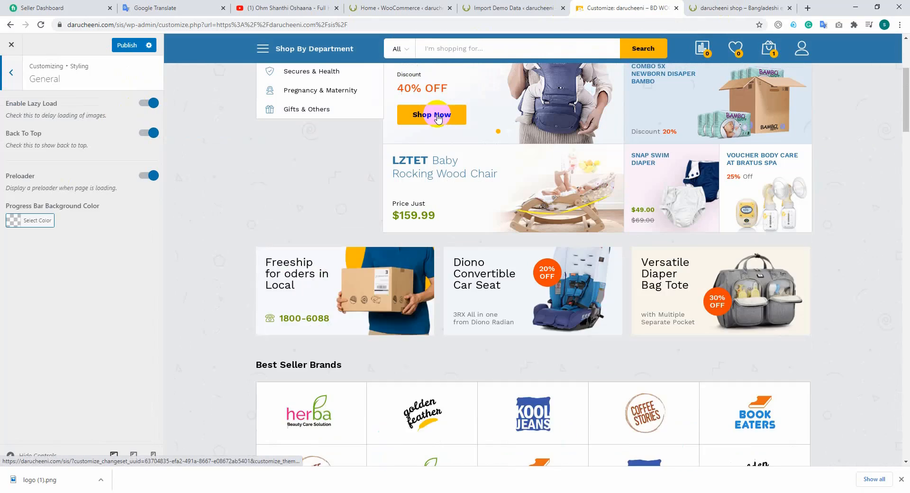
click(3, 75)
Examine the base color schemes, skin and custom color option of the Styling settings alongside the storefront preview.
click(41, 127)
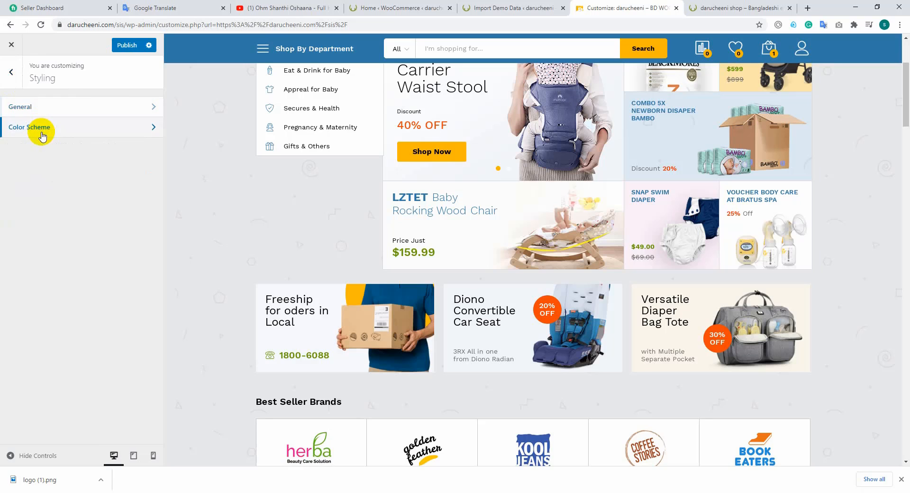
scroll(428, 124, up, 3)
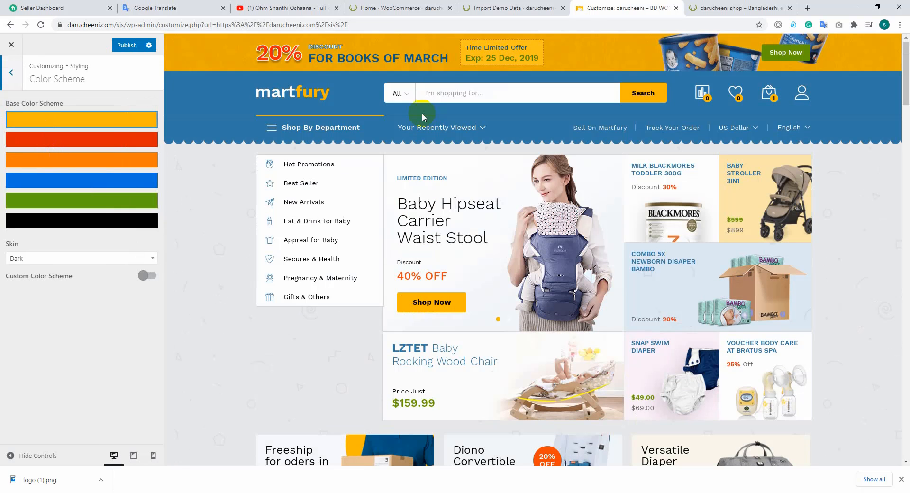
scroll(443, 169, down, 10)
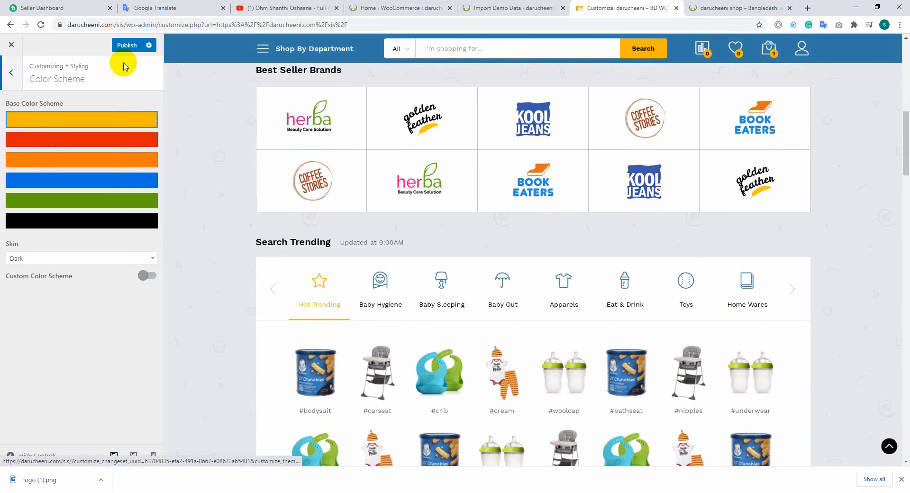
click(4, 82)
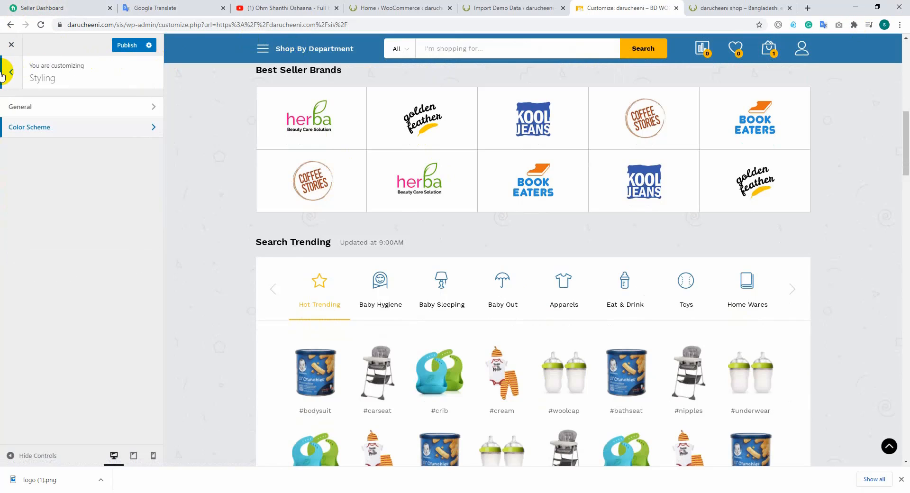
click(2, 74)
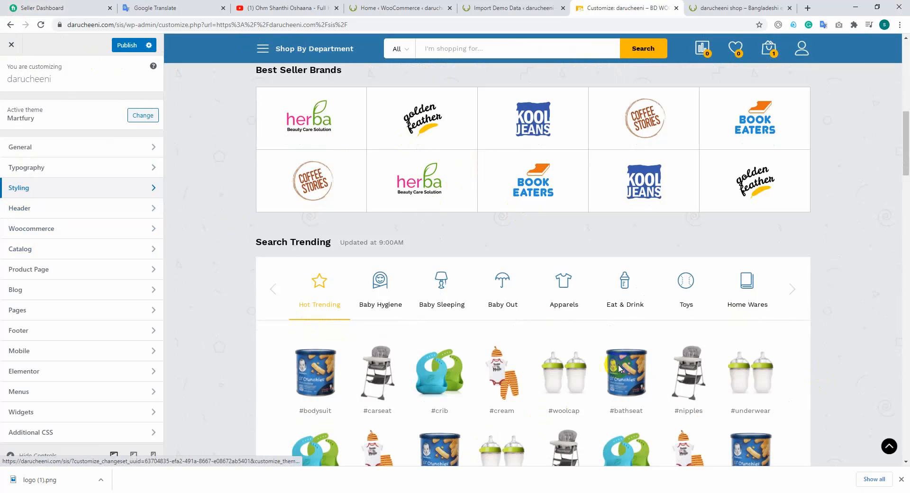
Open the header's Promotion settings and review the banner's display, background, style, content and button options against the preview.
click(50, 213)
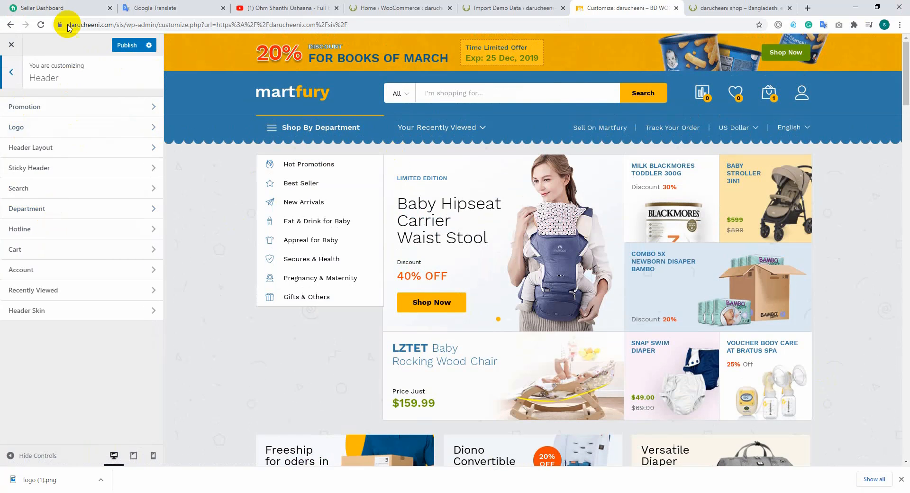
mouse_move(410, 141)
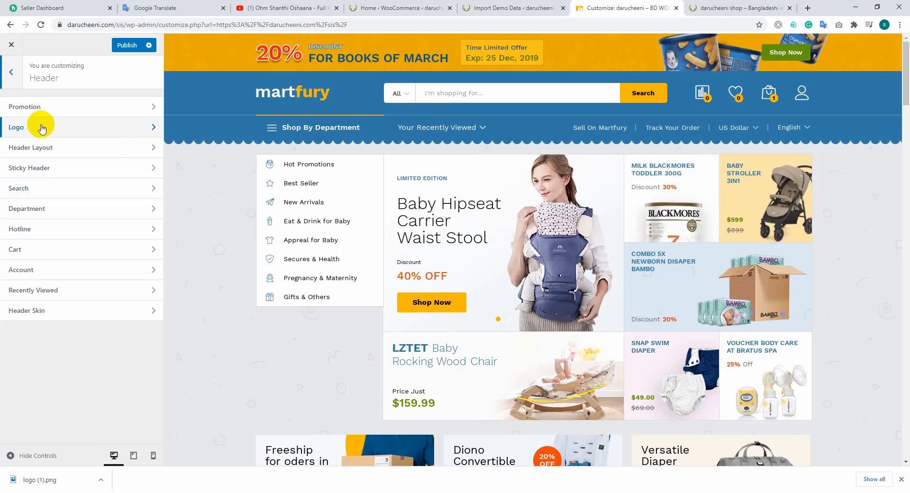
click(70, 109)
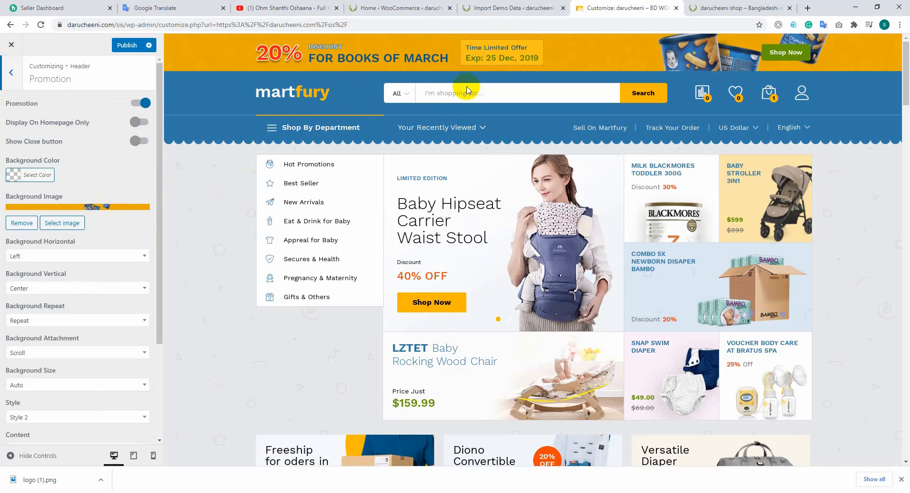
scroll(8, 221, down, 1)
scroll(8, 221, down, 3)
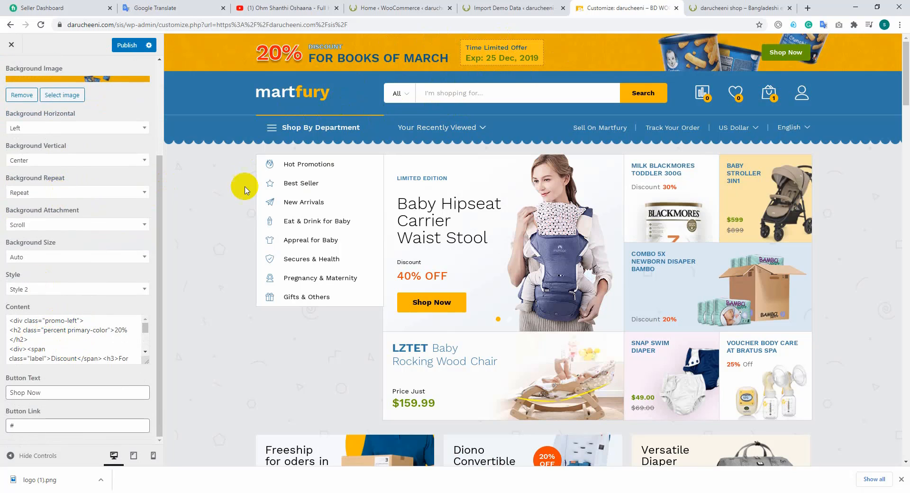
drag(269, 51, 342, 45)
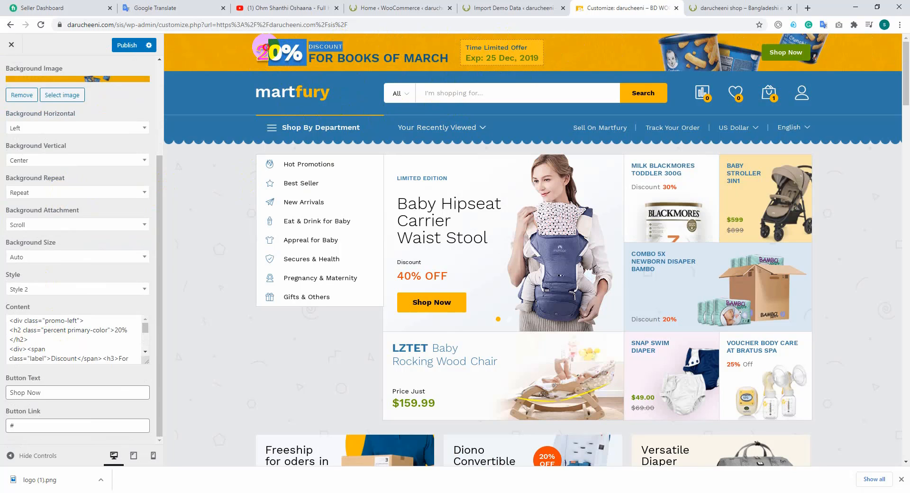
click(264, 50)
scroll(42, 166, up, 3)
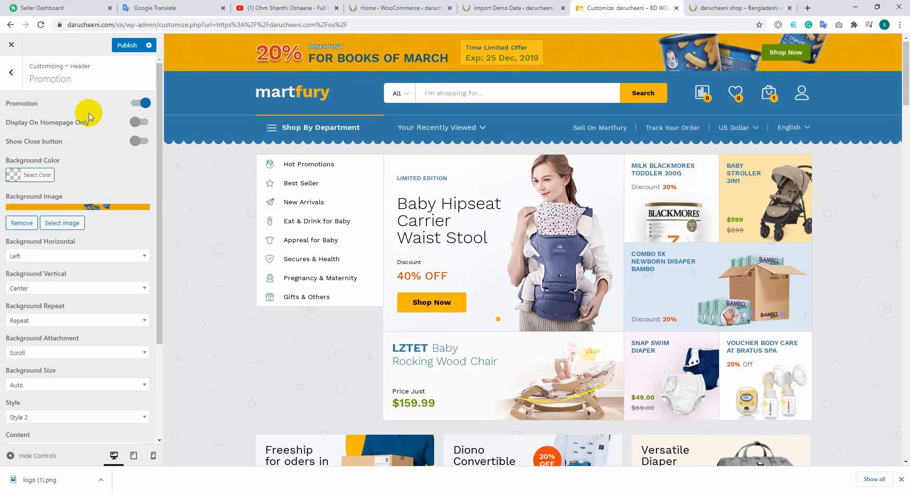
Turn the header promotion off, check the storefront preview without it, and turn the promotion back on.
click(138, 103)
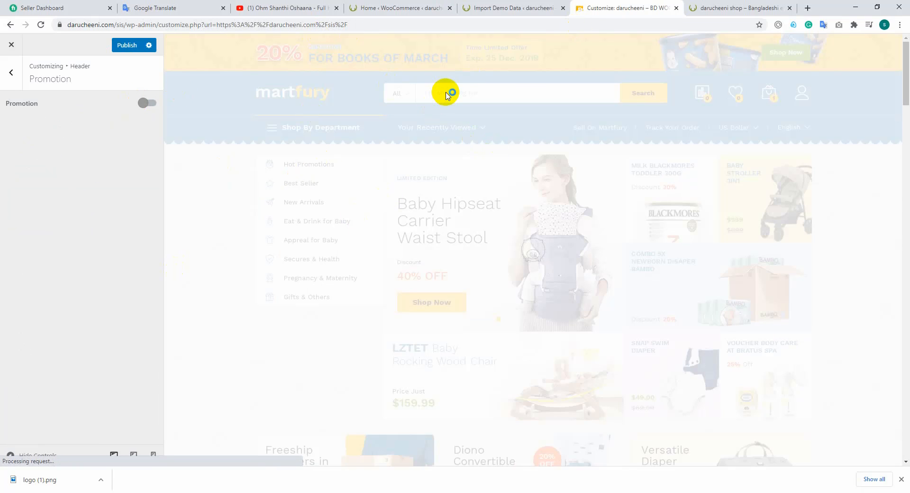
scroll(442, 86, down, 3)
scroll(445, 90, up, 3)
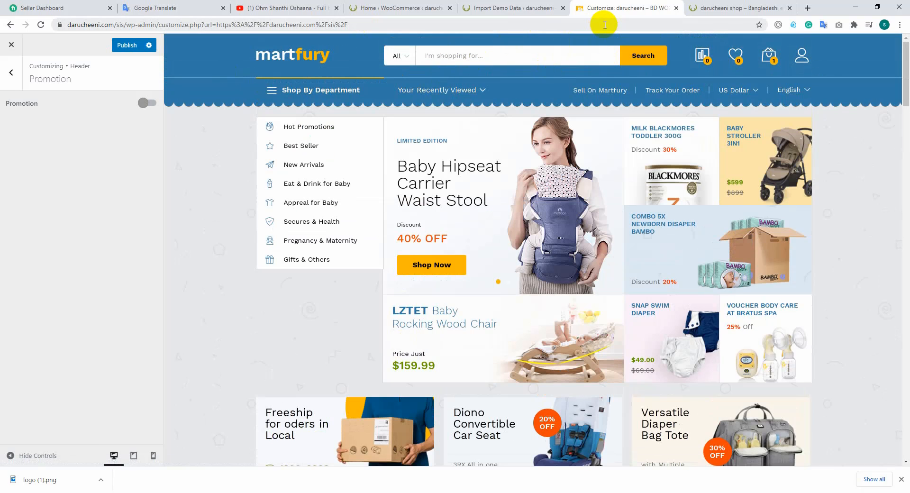
click(144, 105)
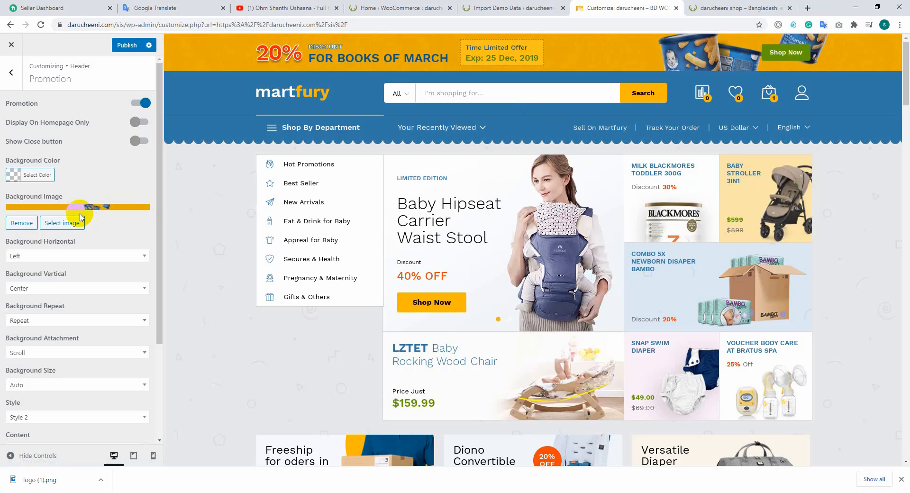
Remove the promotion's background image and set pr-5.jpg from the media library as the background image.
click(28, 223)
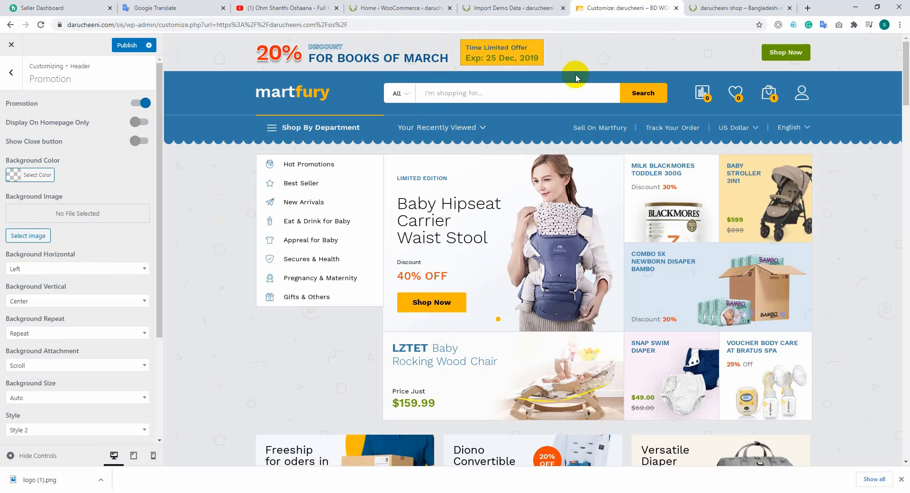
mouse_move(476, 127)
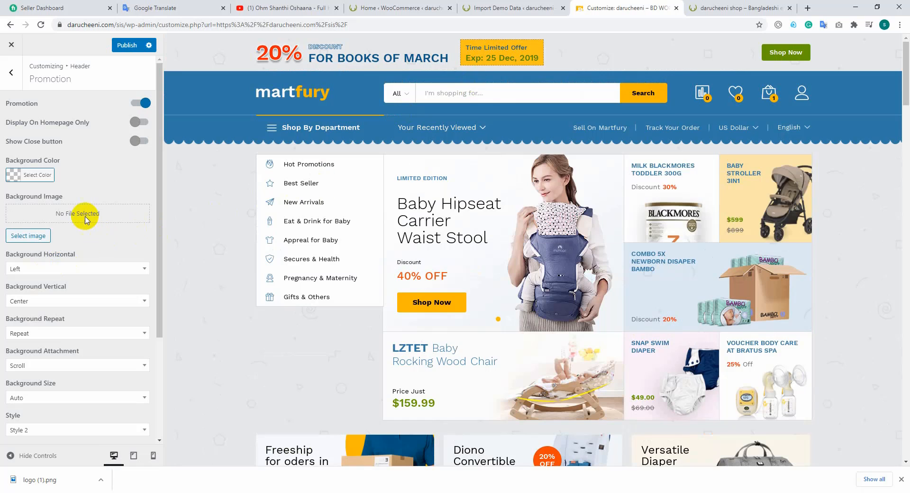
click(28, 235)
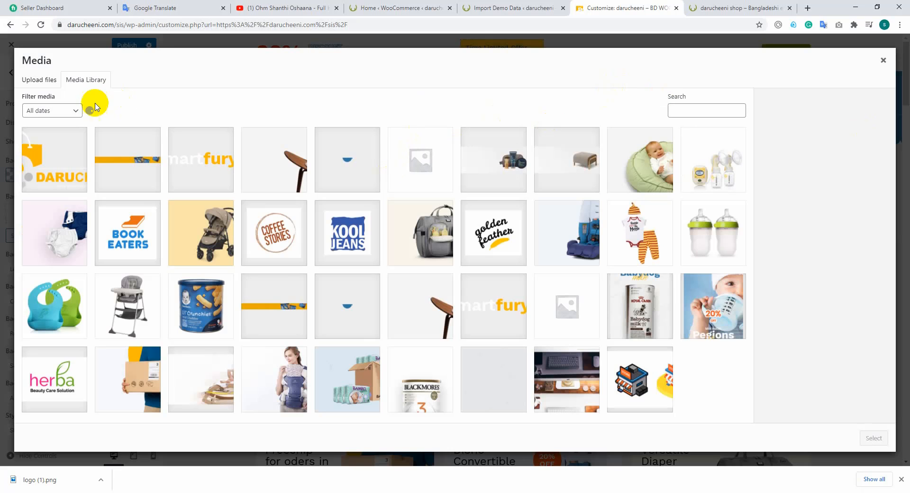
click(137, 170)
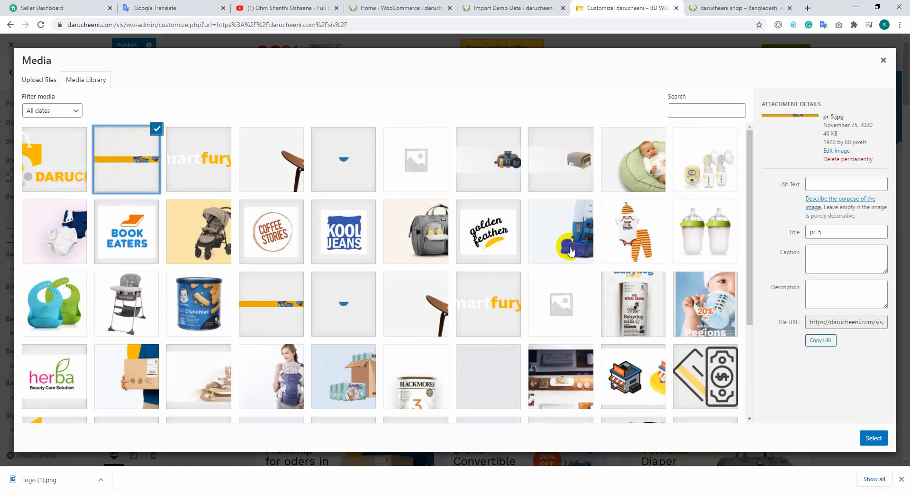
click(865, 439)
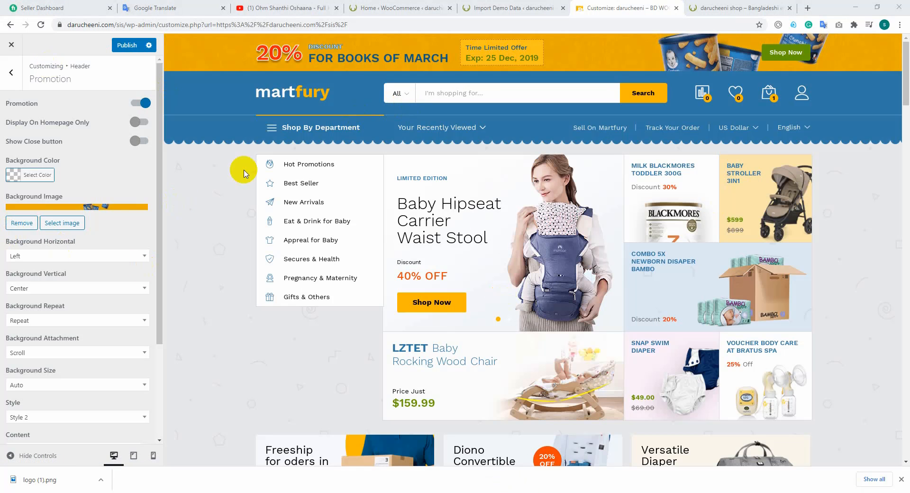
Review the promotion's Background Horizontal choices and the remaining background settings, and examine the discount and offer text in the preview banner.
scroll(85, 223, down, 1)
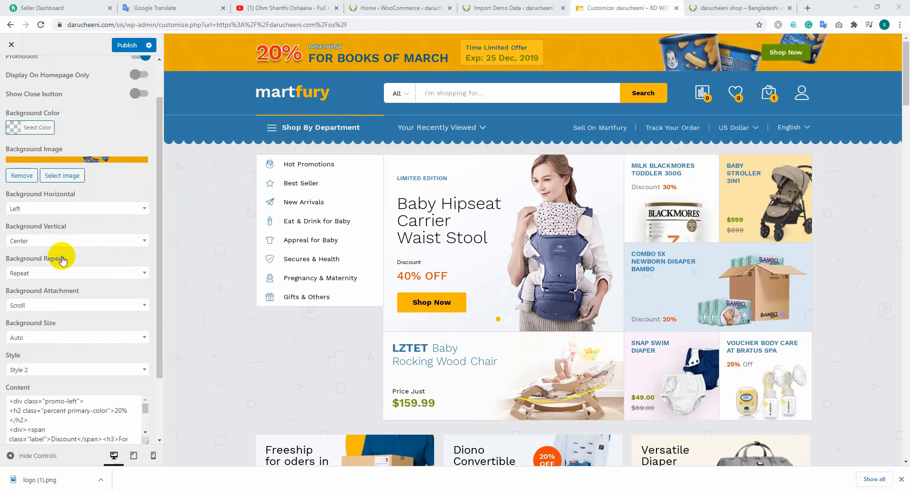
click(81, 212)
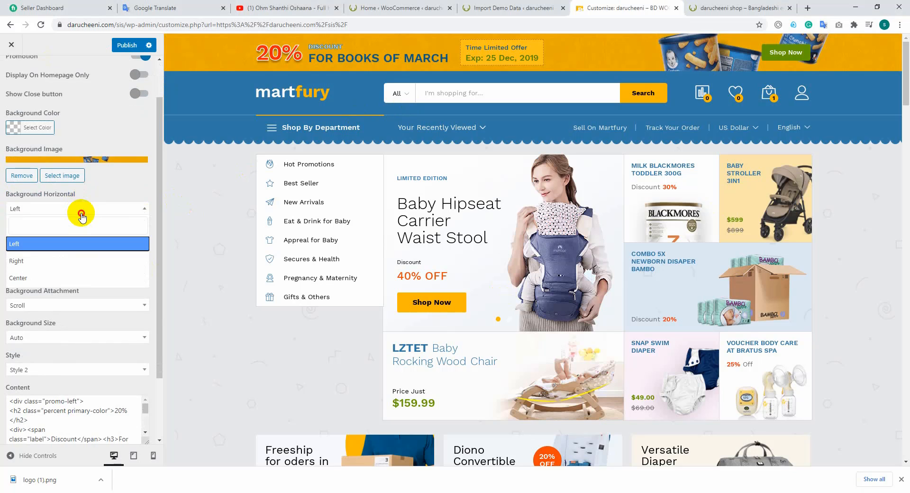
click(81, 212)
scroll(67, 247, down, 1)
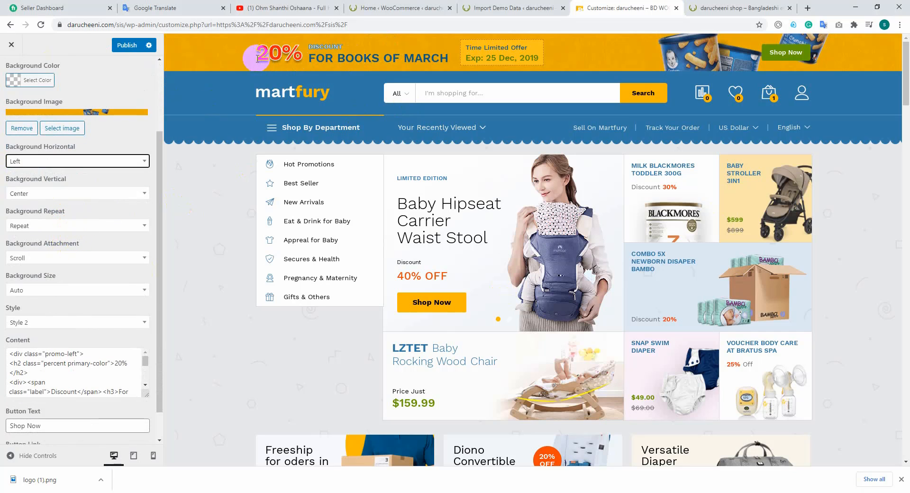
drag(251, 53, 520, 58)
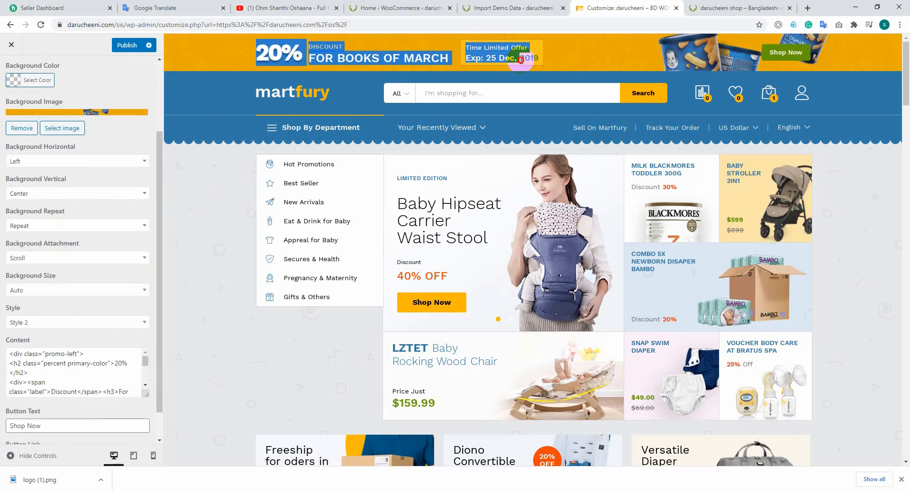
click(103, 65)
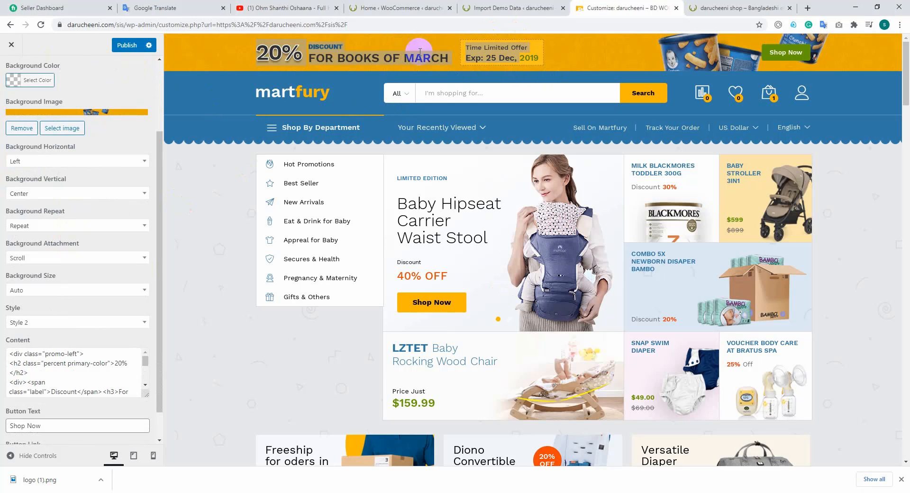
click(395, 57)
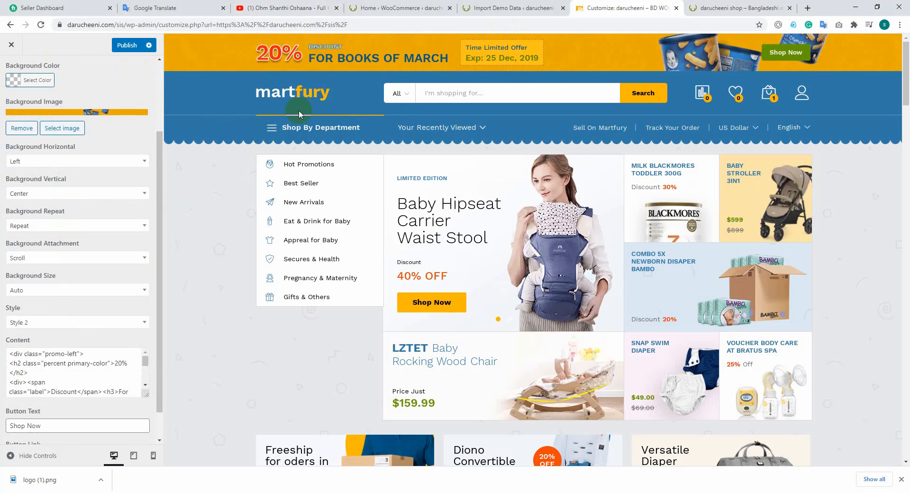
drag(280, 52, 261, 52)
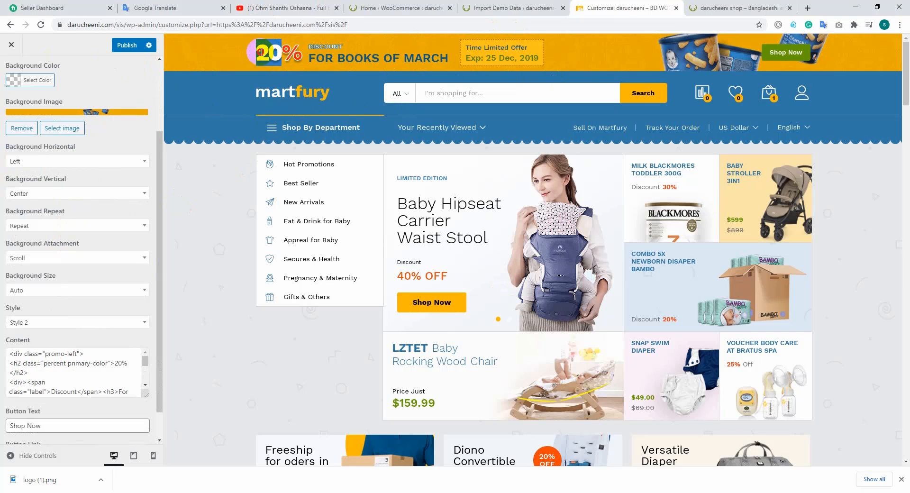
Enlarge the promotion's Content field to show its full HTML and compare the code with the banner text in the preview.
scroll(80, 229, down, 1)
scroll(122, 339, down, 2)
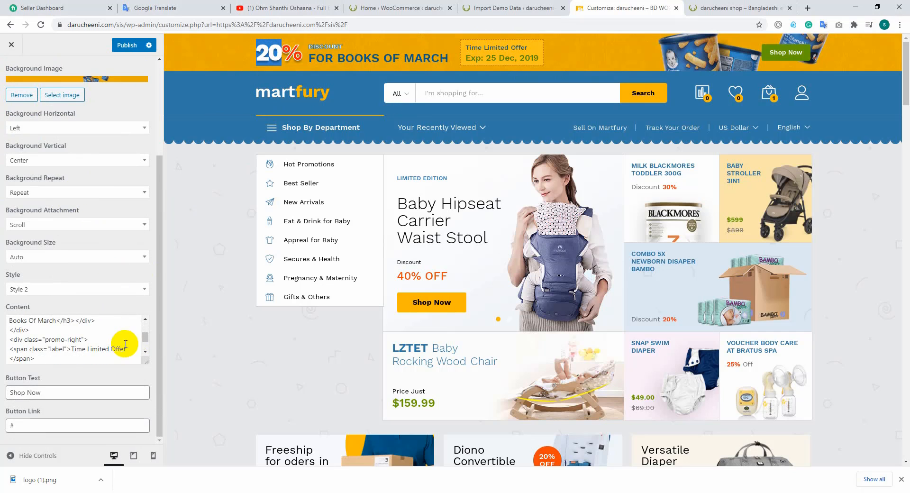
drag(147, 364, 150, 450)
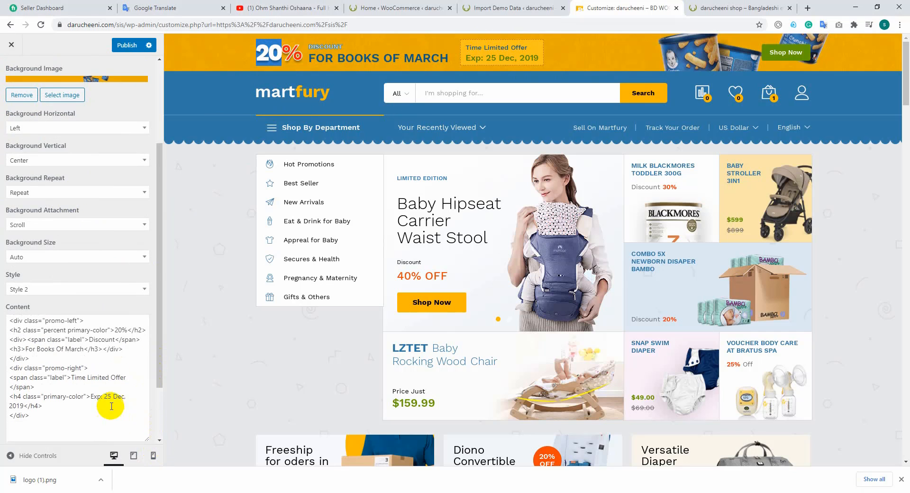
scroll(101, 288, down, 2)
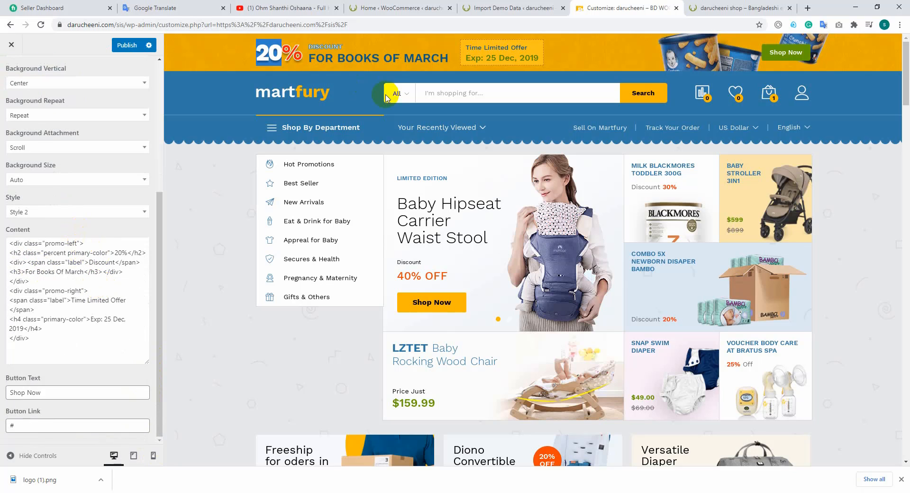
click(359, 70)
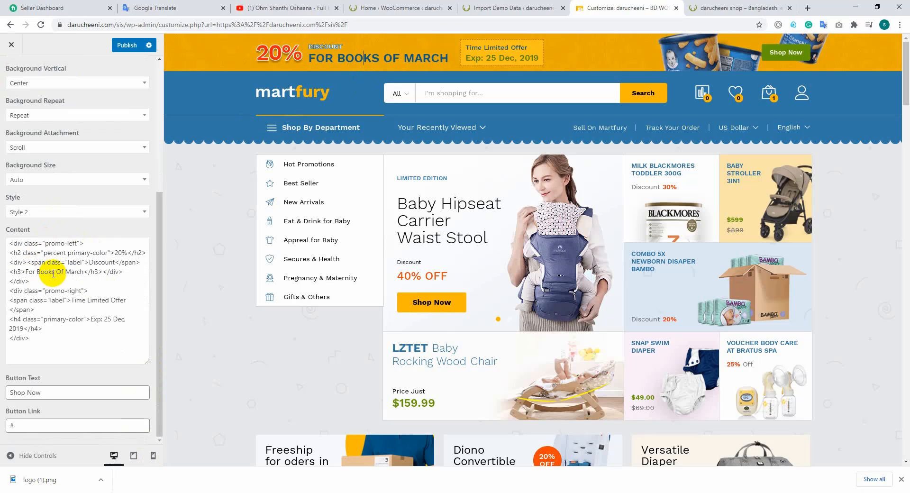
Change the discount percentage in the promotion content's h2 heading to 30%.
click(119, 255)
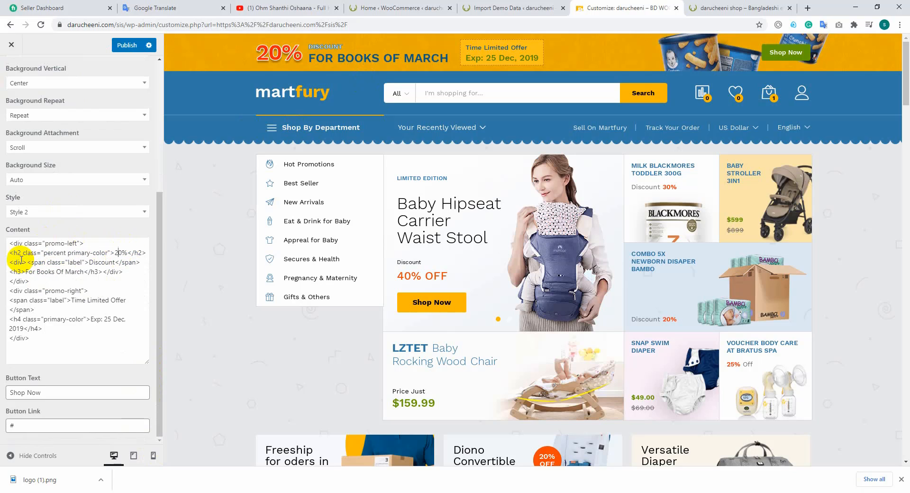
drag(11, 244, 69, 244)
click(77, 243)
key(End)
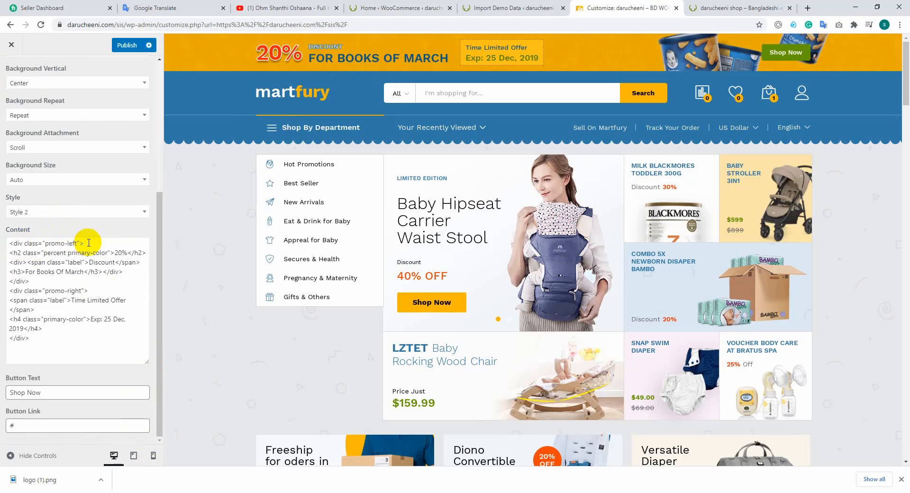
drag(14, 254, 93, 254)
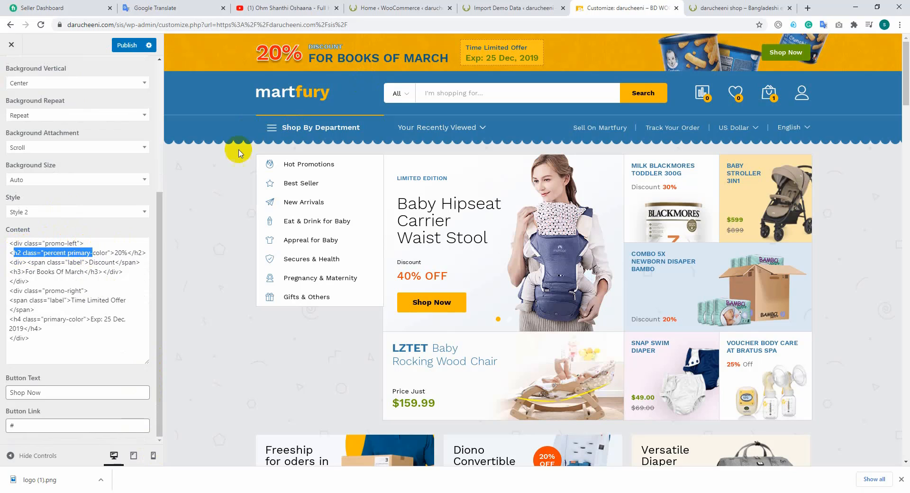
click(128, 253)
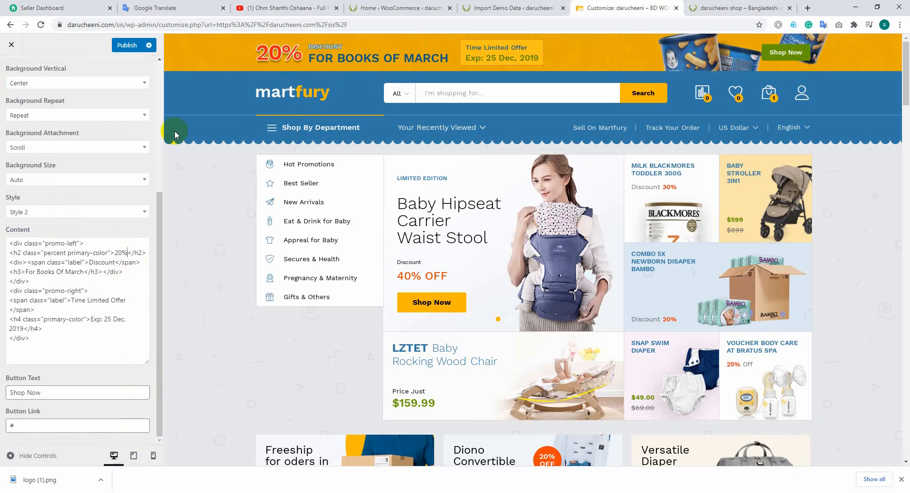
click(118, 254)
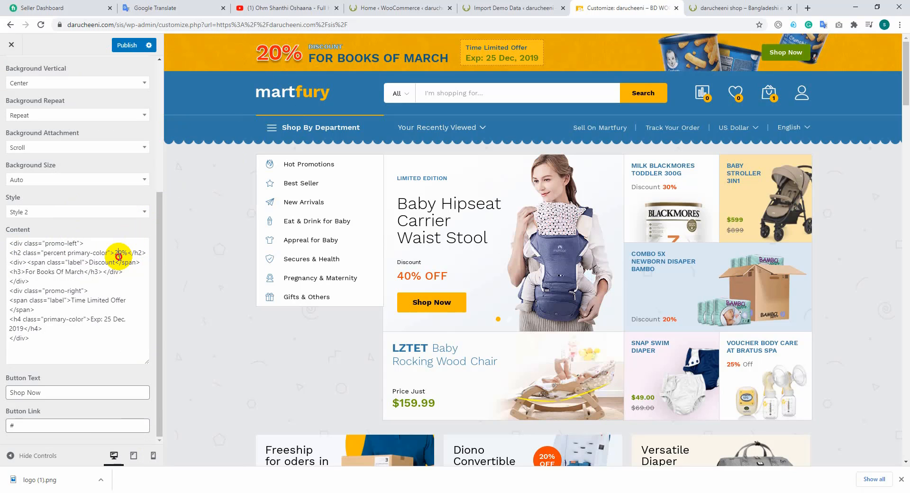
key(Delete)
text(3)
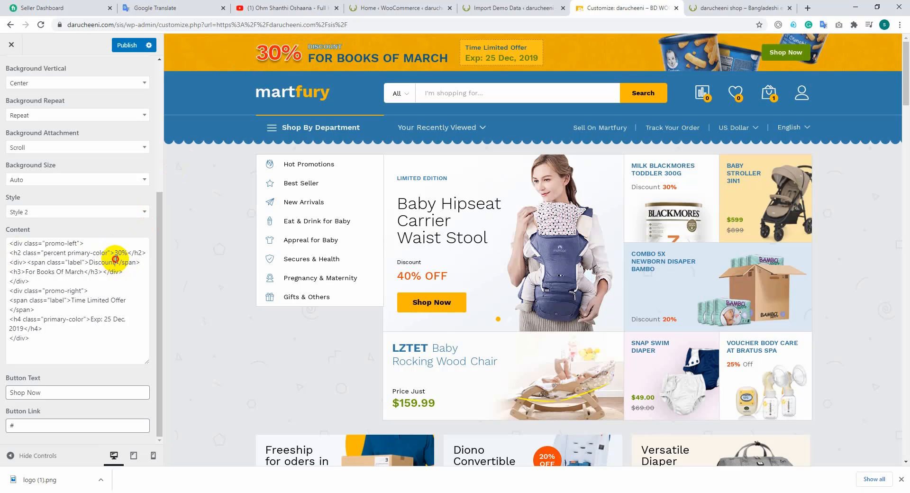
Replace the h3 heading text "For Books Of March" in the promotion content with "ALL PRODUCTS".
drag(115, 261, 88, 263)
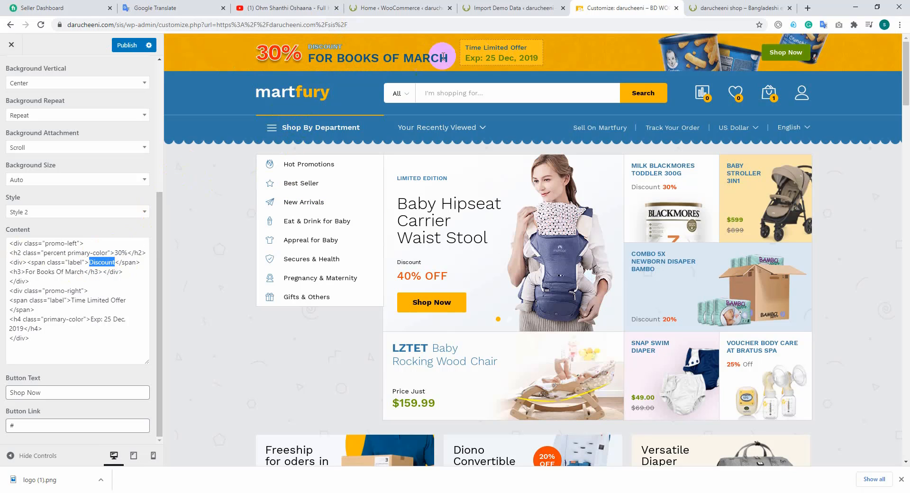
click(81, 273)
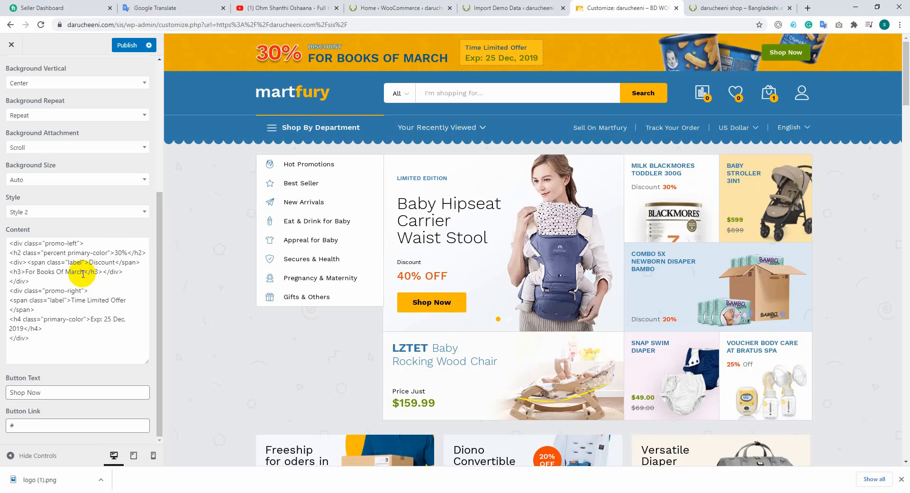
drag(81, 273, 27, 273)
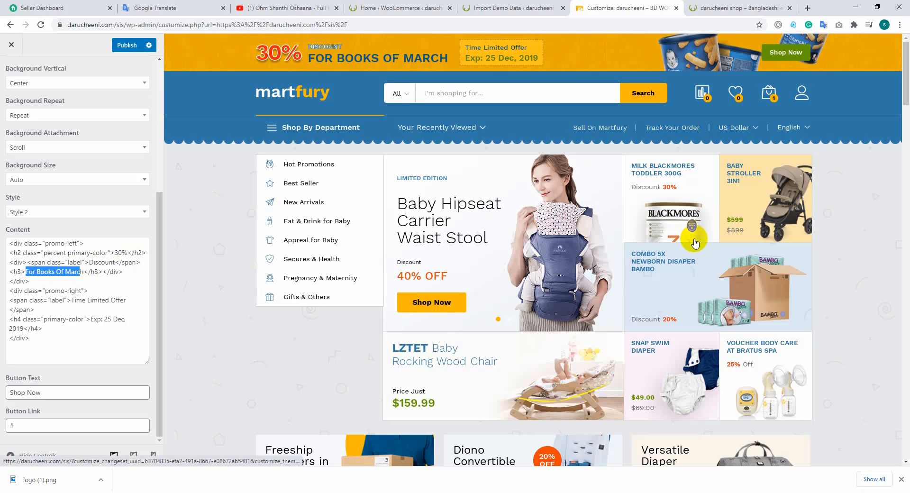
text(ALL)
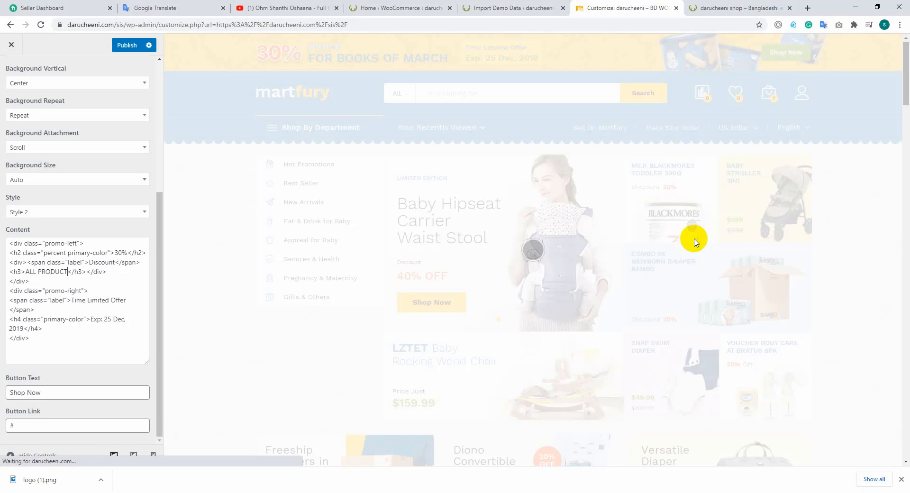
text(S)
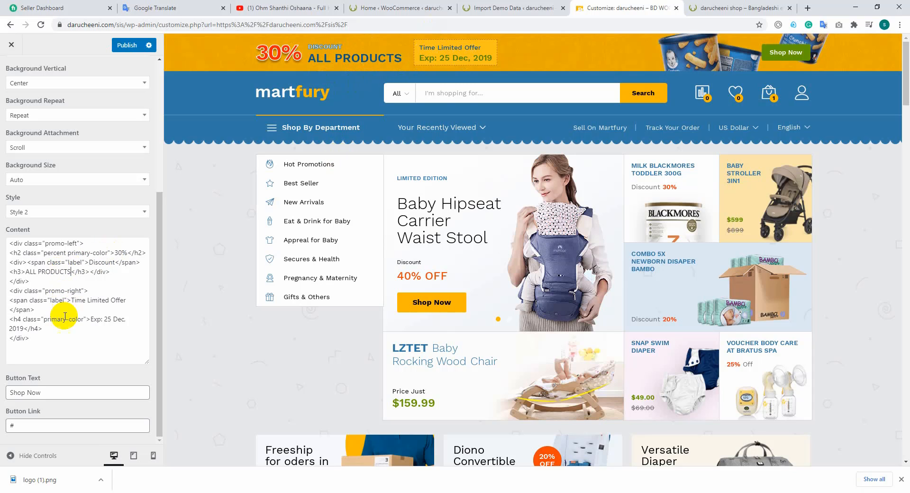
Change the year of the offer's expiry date in the promotion content to 2022.
drag(71, 300, 126, 303)
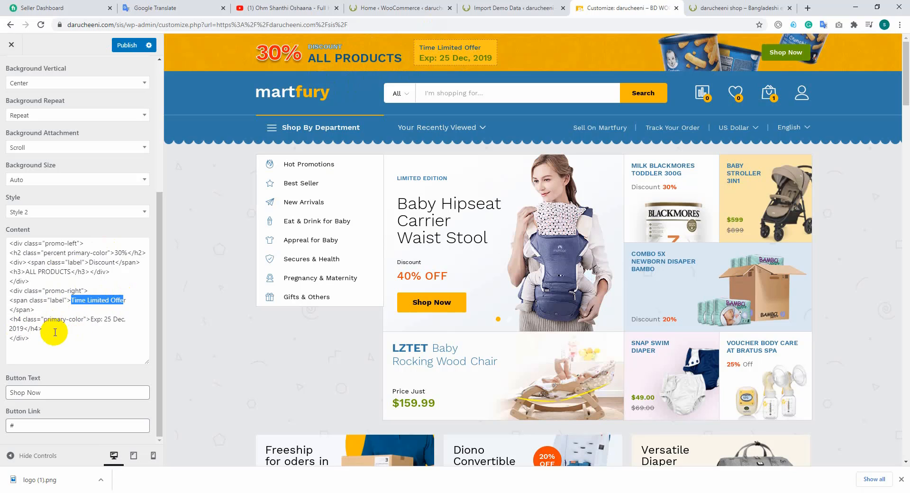
drag(38, 344, 10, 245)
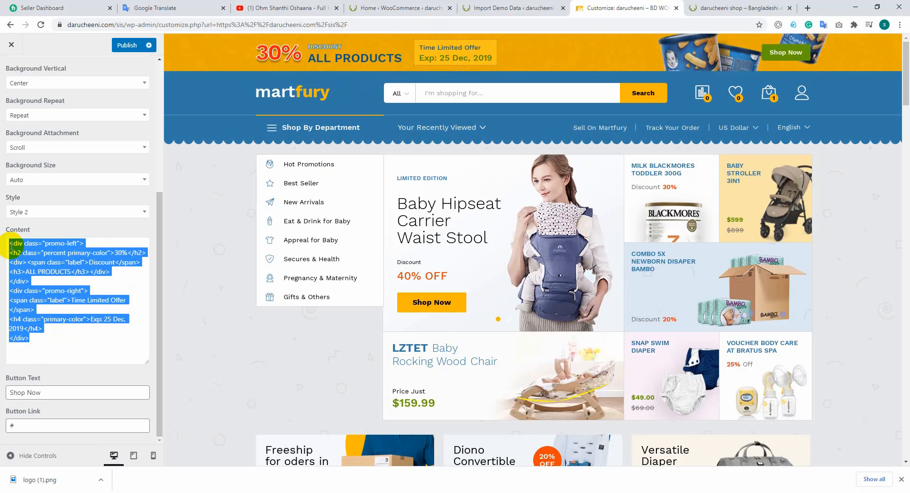
click(52, 309)
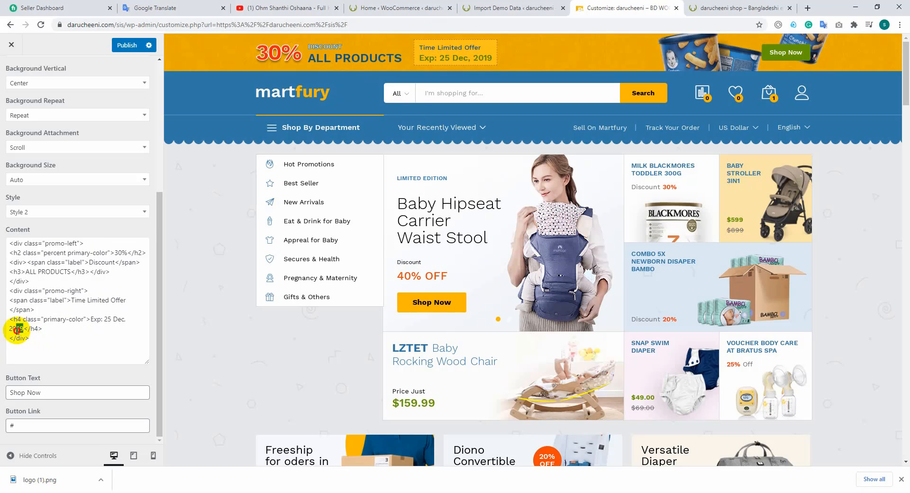
text(0)
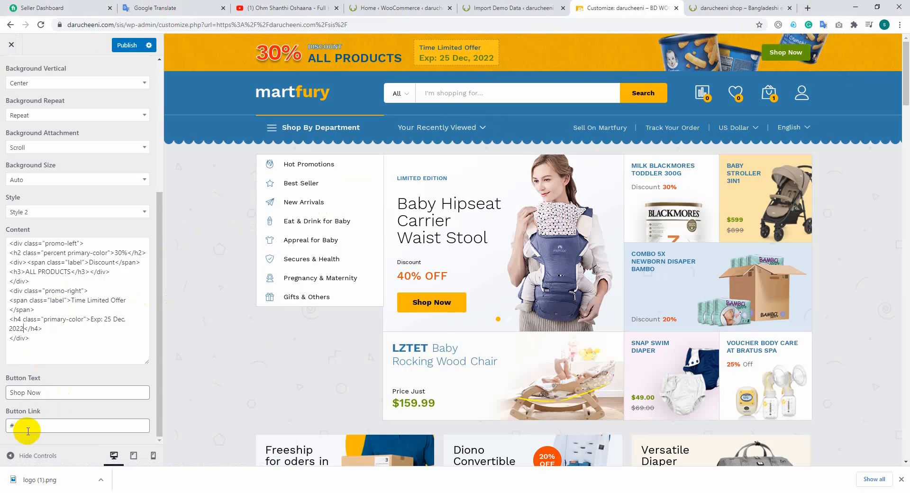
Change the promotion's button text to "Buy Now".
triple_click(41, 392)
click(64, 393)
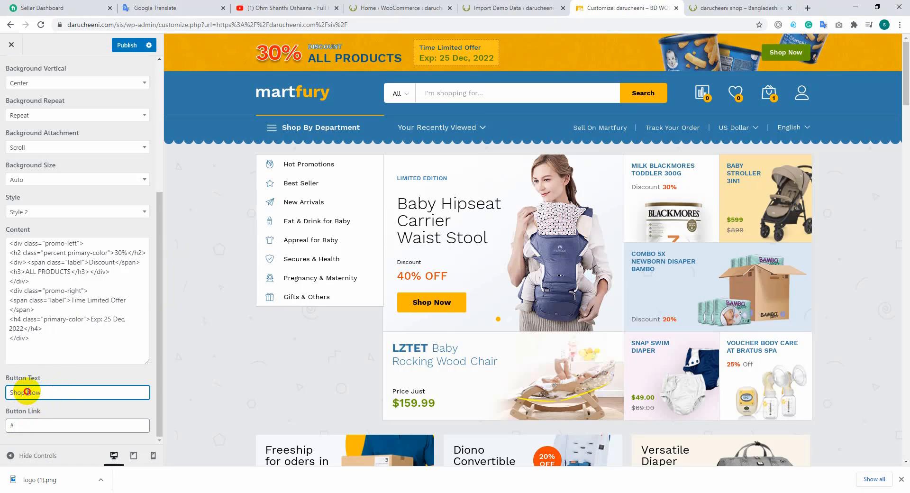
text(BUY)
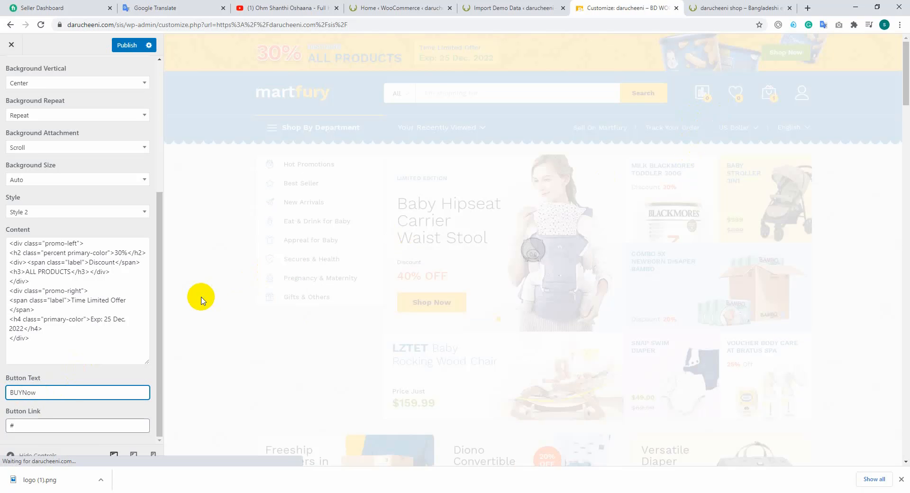
key(BackSpace)
key(BackSpace)
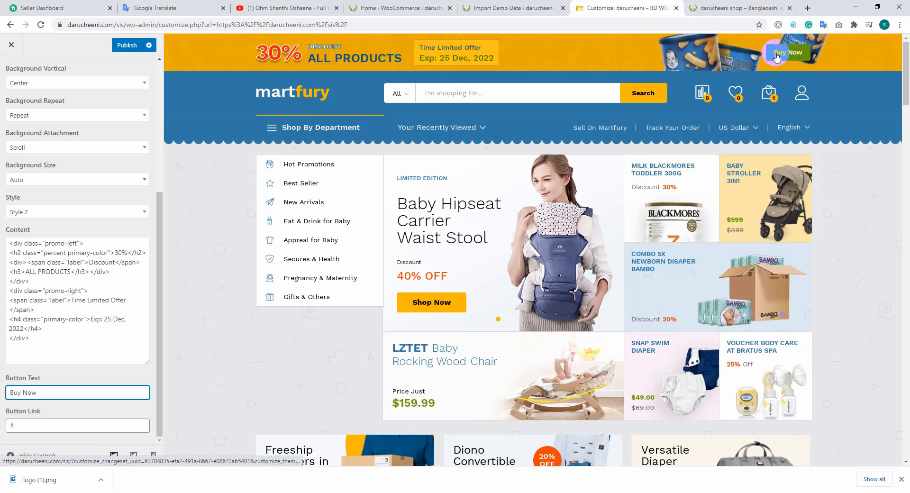
Leave the promotion settings and replace the header's martfury logo with the DARUCHEENI image logo-1-1.png from the media library.
scroll(49, 315, up, 4)
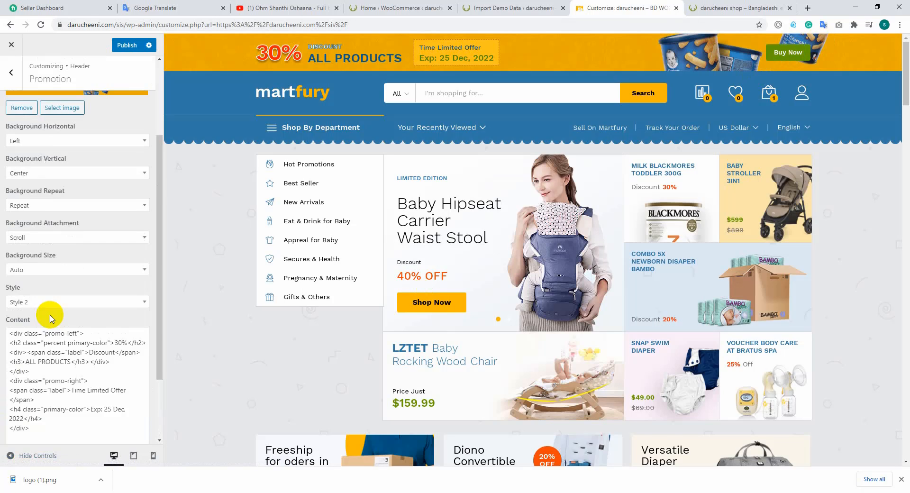
click(11, 73)
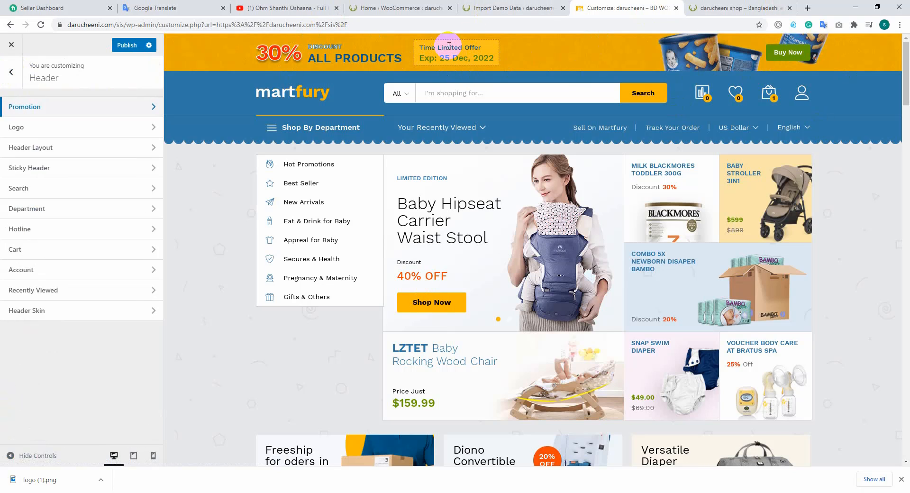
click(430, 87)
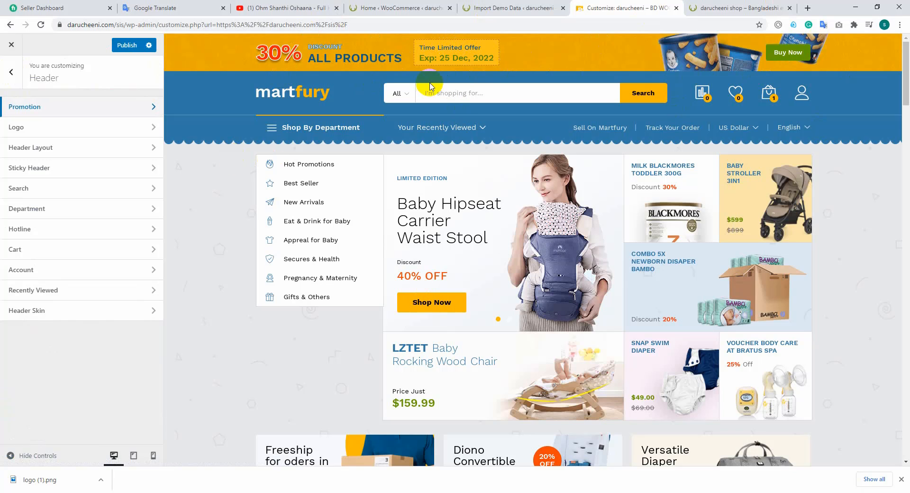
click(43, 133)
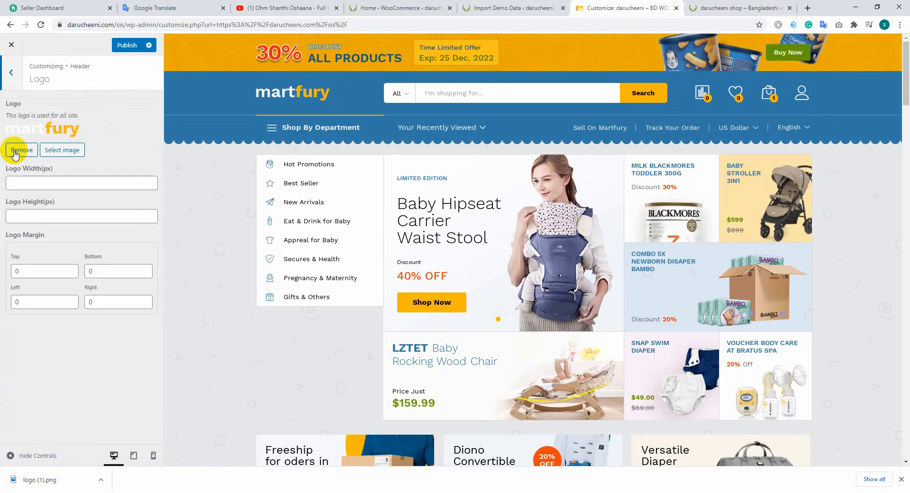
click(20, 151)
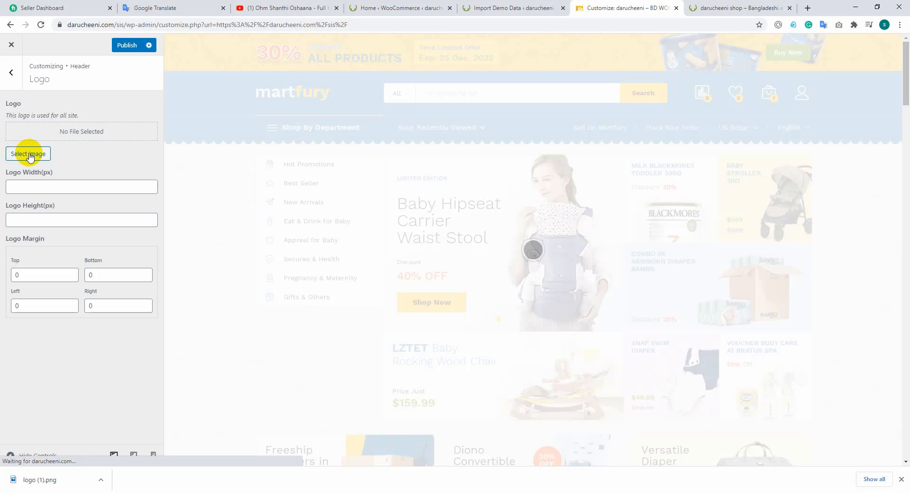
click(30, 155)
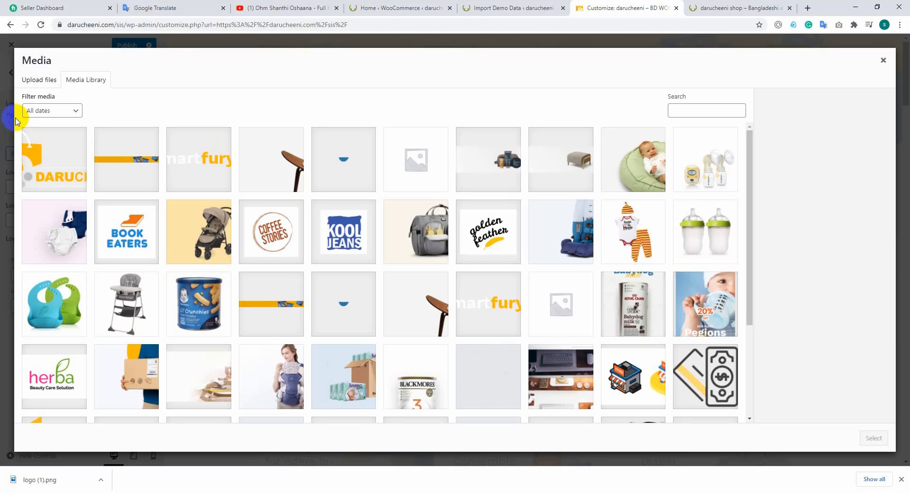
click(45, 151)
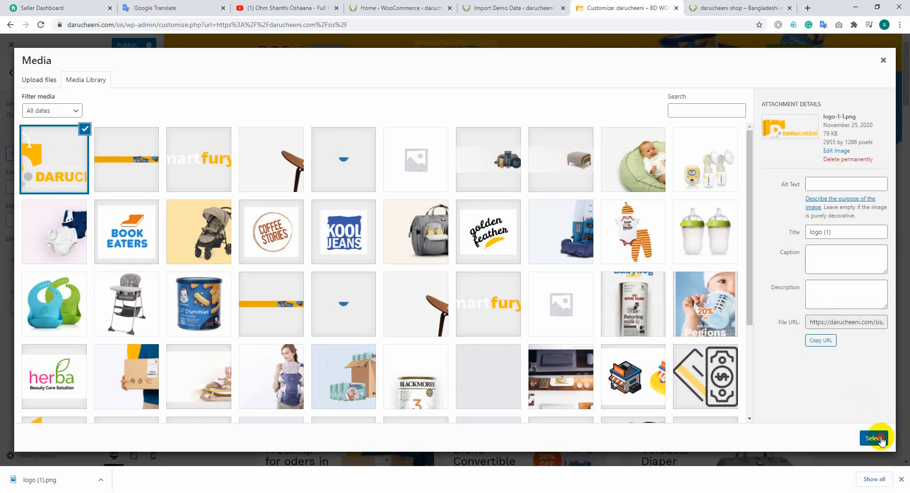
click(873, 438)
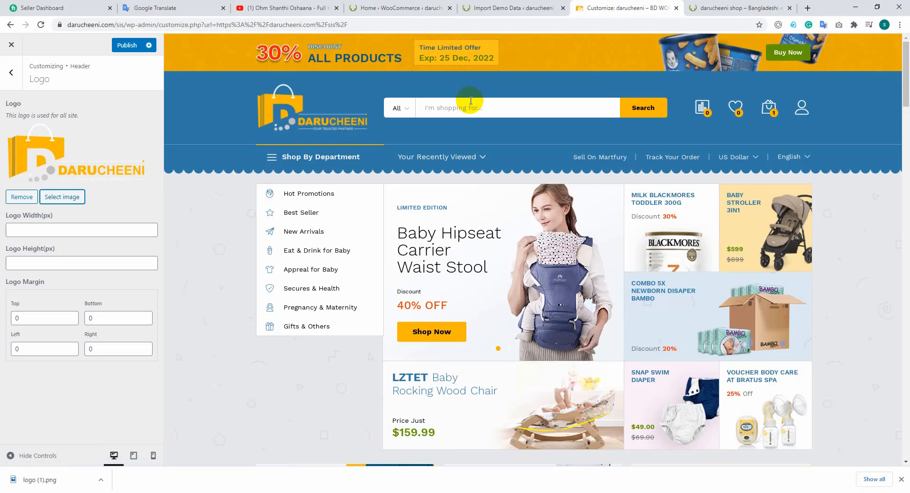
Publish the promotion banner and logo changes.
click(80, 231)
click(370, 7)
click(496, 7)
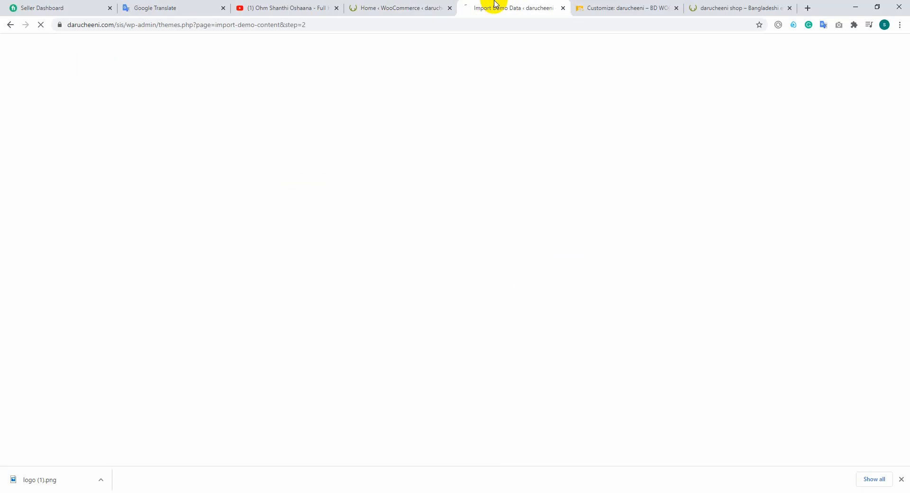
click(626, 6)
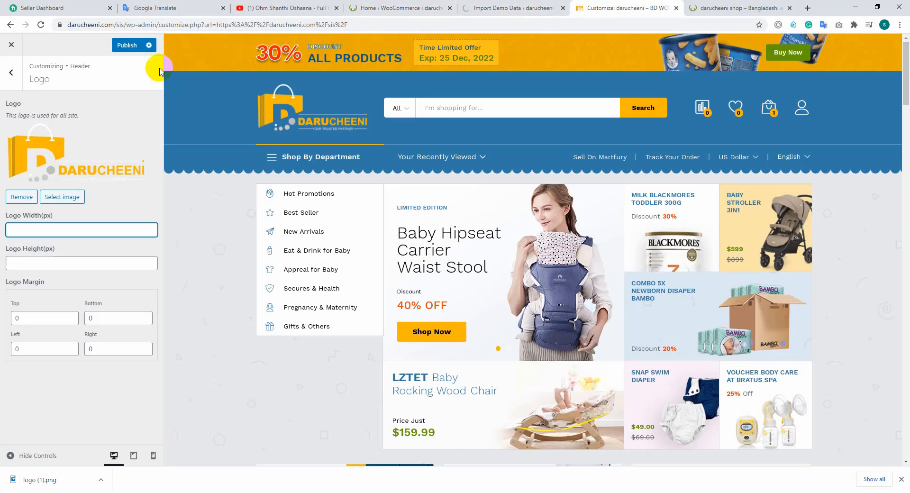
click(131, 47)
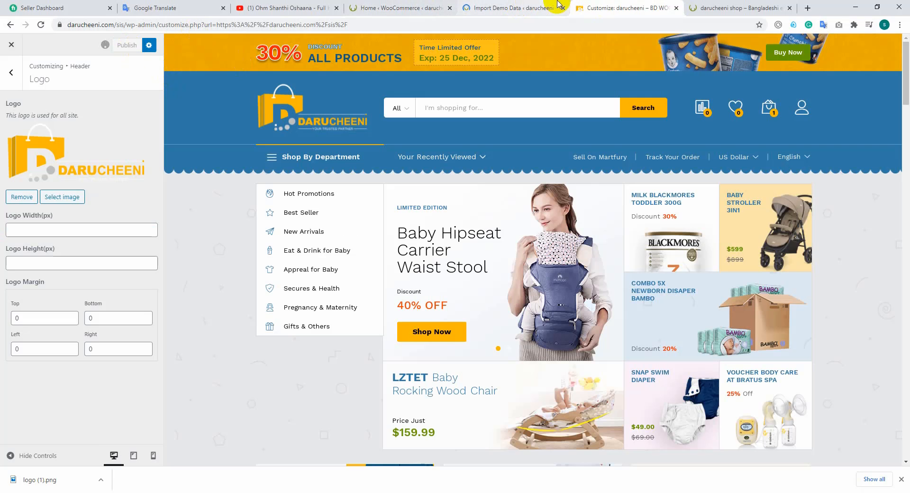
Open the live darucheeni storefront in a new browser tab and check the new logo in its header.
click(513, 6)
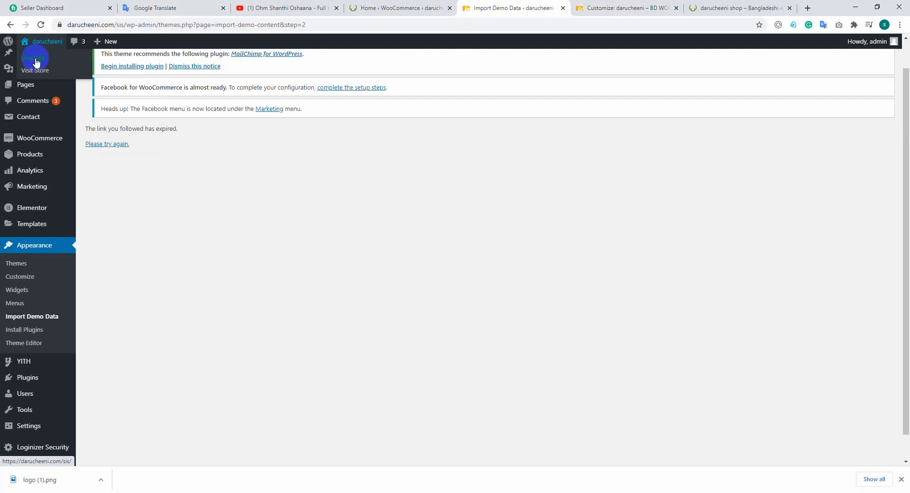
right_click(30, 56)
click(47, 62)
click(528, 8)
click(637, 8)
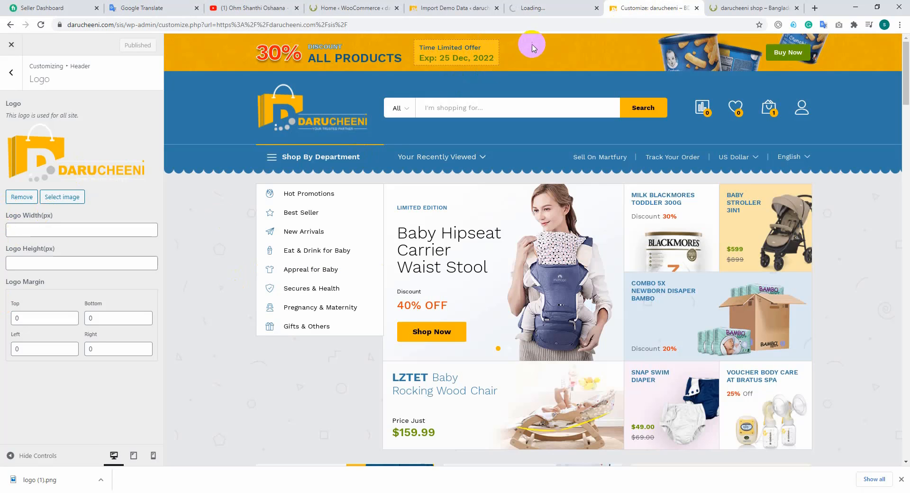
click(548, 8)
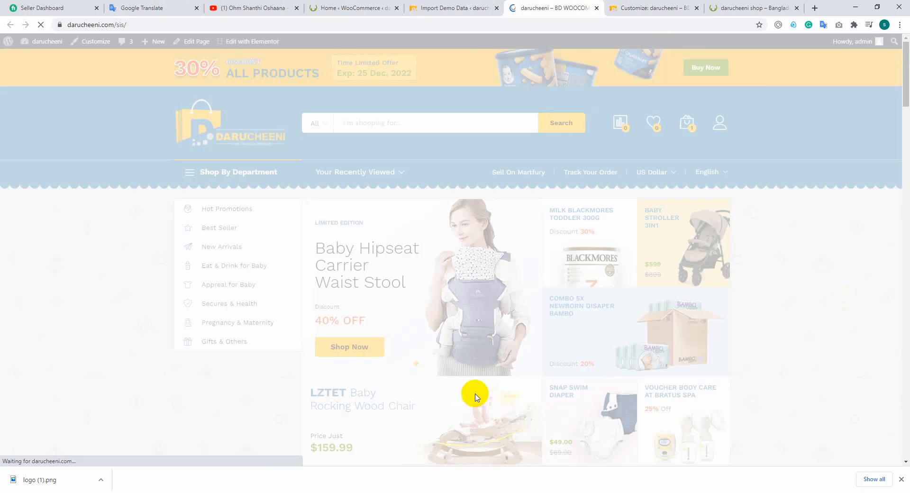
scroll(204, 138, down, 1)
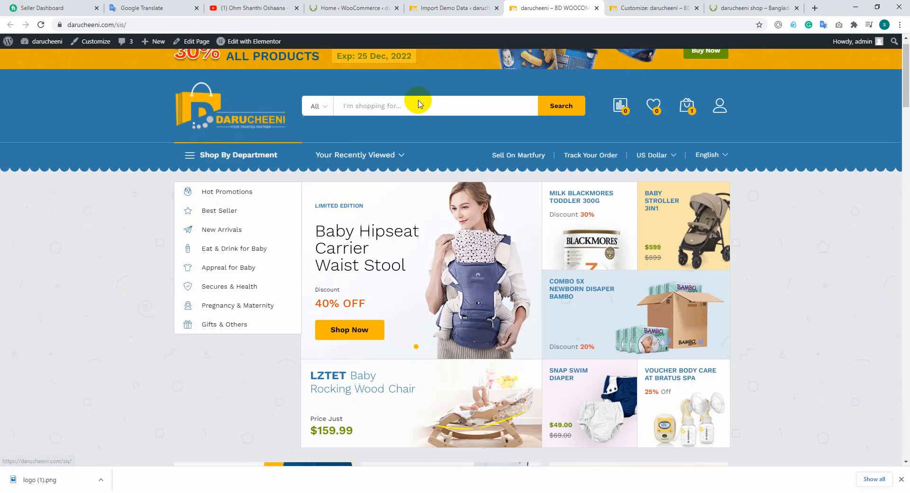
scroll(204, 138, up, 1)
Inspect the header logo's code and tidy its logo image rule in Additional CSS to contain only margin-top: -22px.
right_click(210, 122)
click(237, 297)
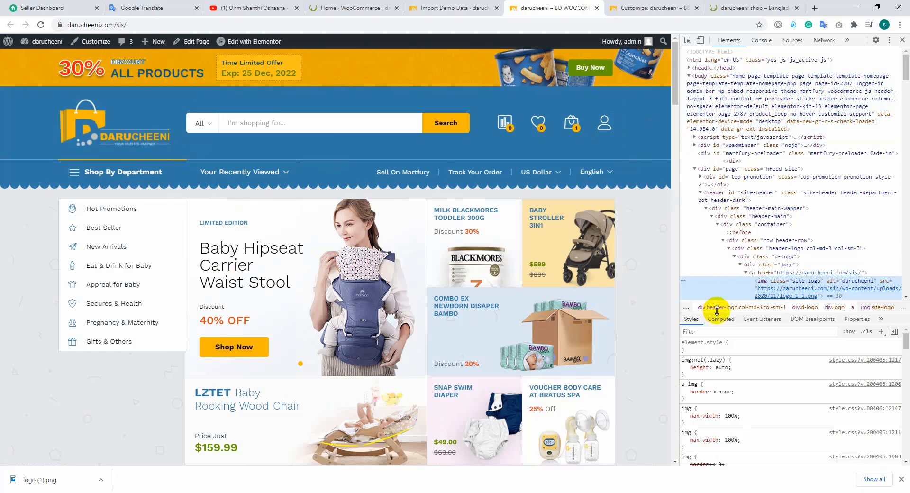
click(12, 129)
key(BackSpace)
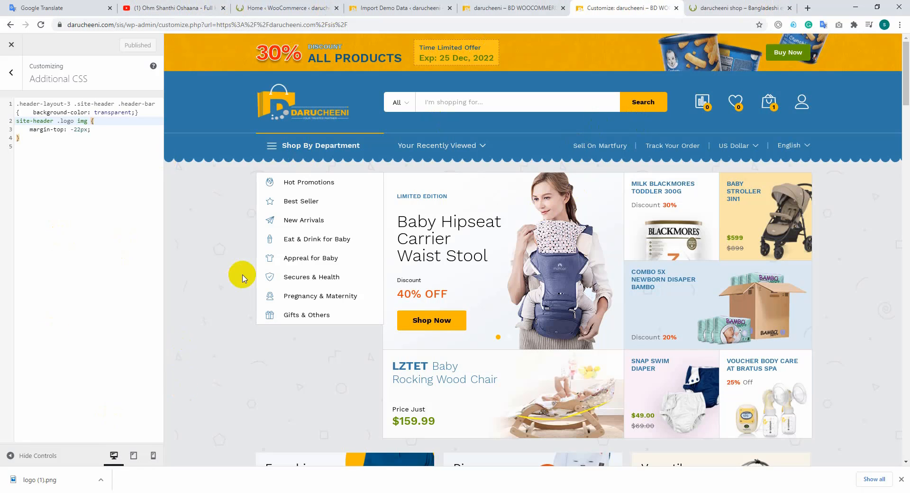
Look over the customizer preview, then reload the live storefront and check the logo's position and applied styles.
scroll(260, 258, down, 8)
scroll(352, 246, down, 15)
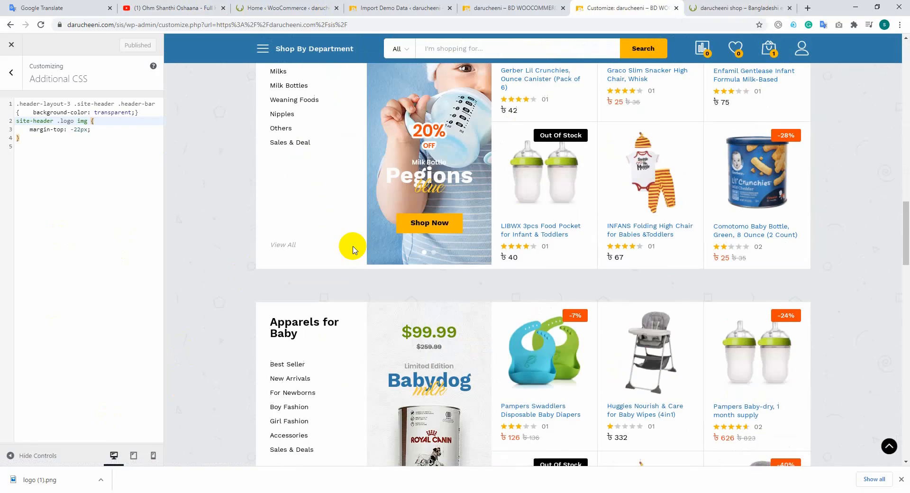
scroll(351, 245, up, 16)
scroll(360, 245, up, 8)
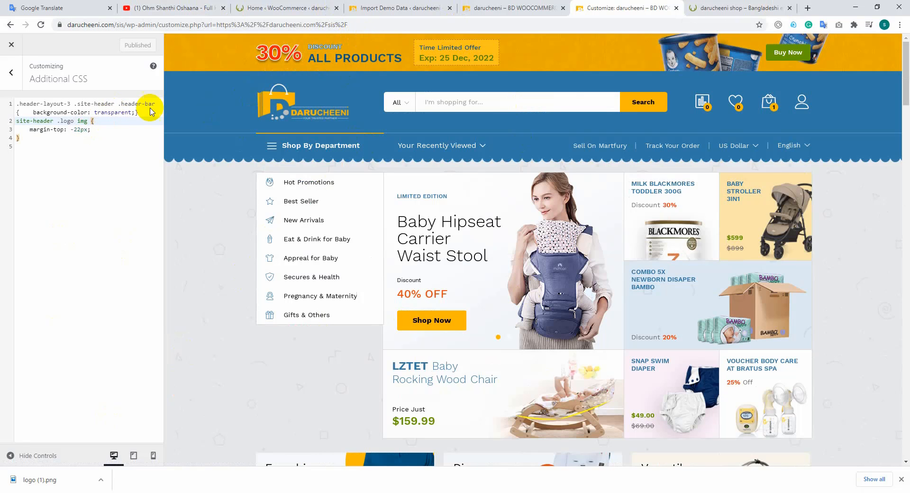
click(539, 7)
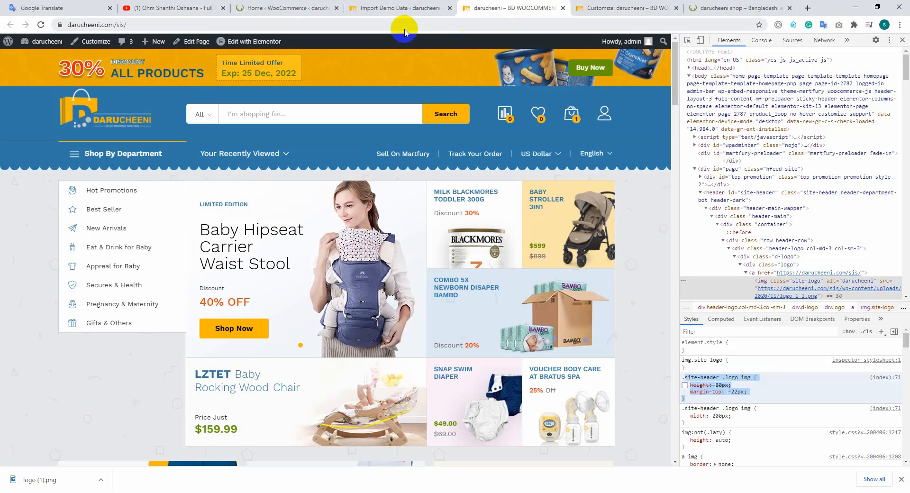
click(42, 25)
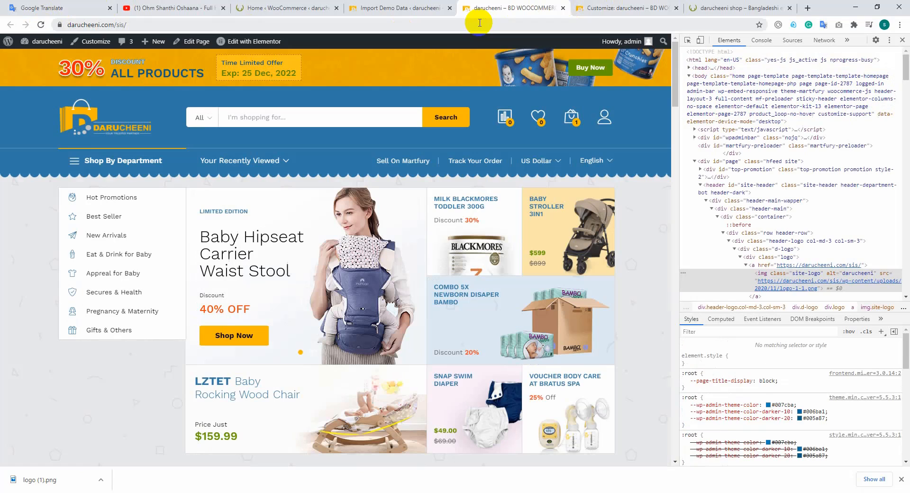
click(415, 8)
click(516, 8)
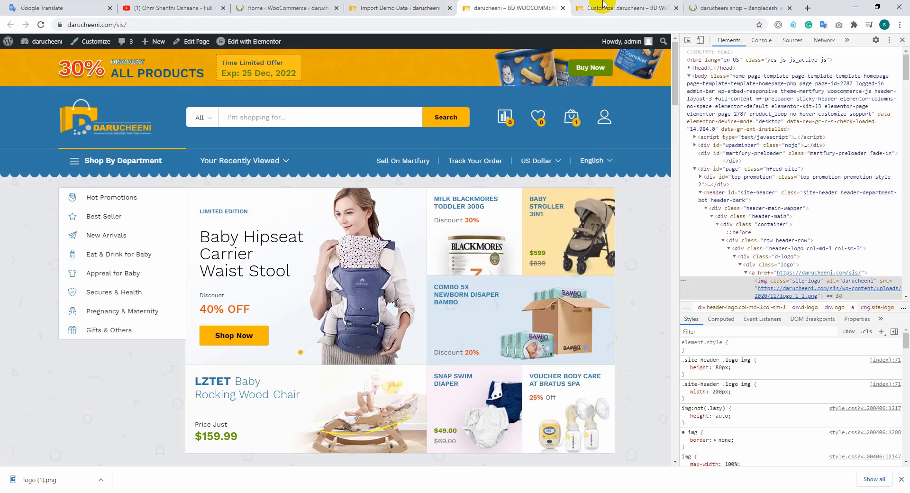
Correct the logo rule's selector in Additional CSS to ".site-header .logo img" with "margin-top: -22px;" and publish it.
click(604, 6)
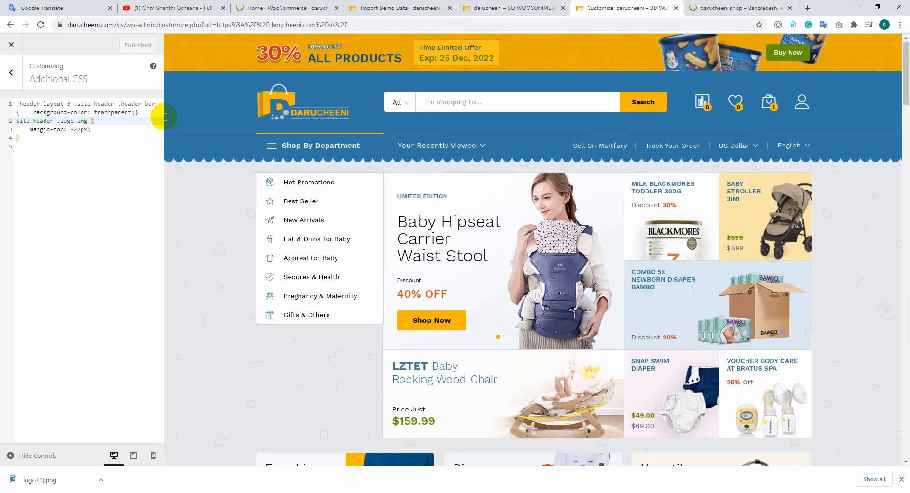
click(89, 128)
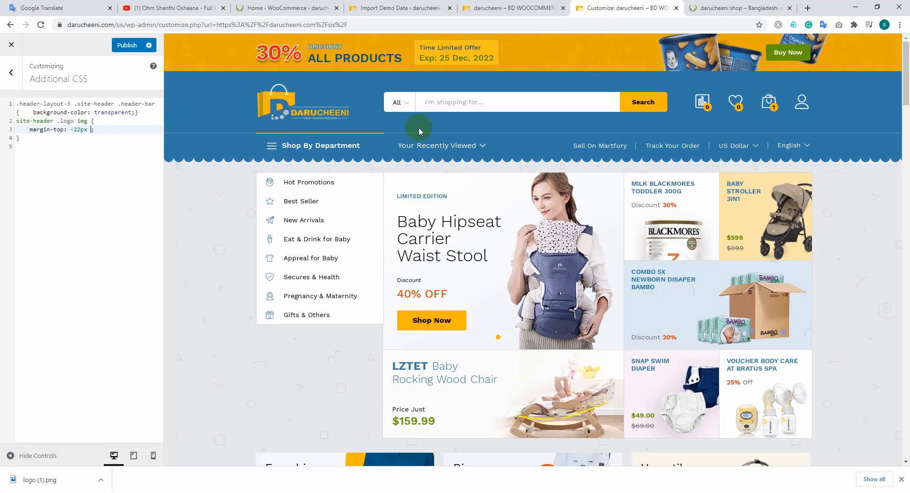
text(!i)
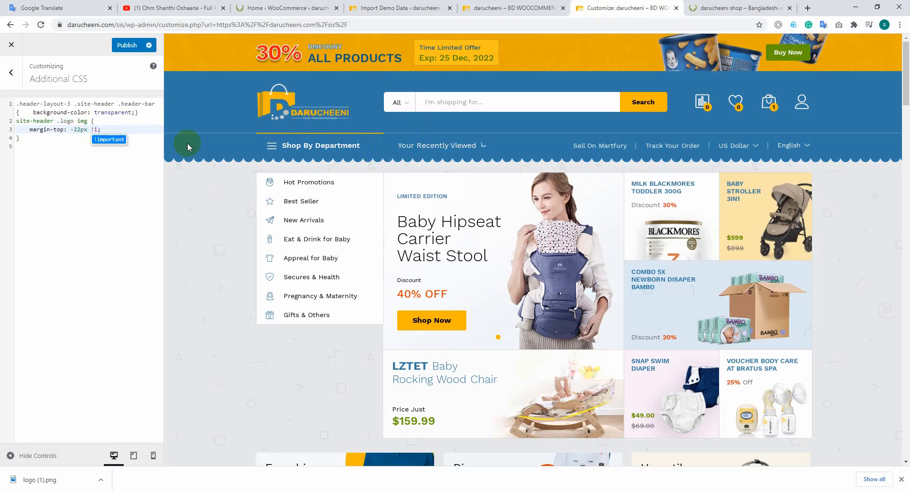
click(17, 121)
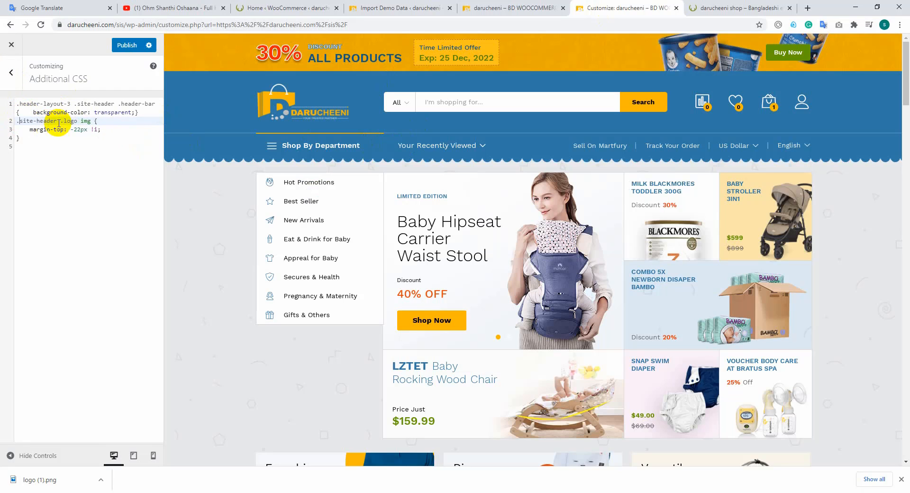
click(98, 131)
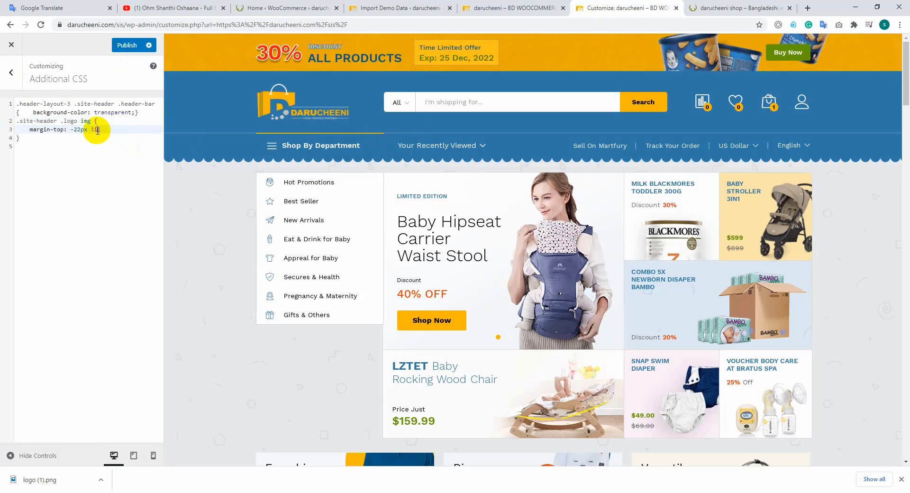
key(BackSpace)
key(BackSpace)
text(;)
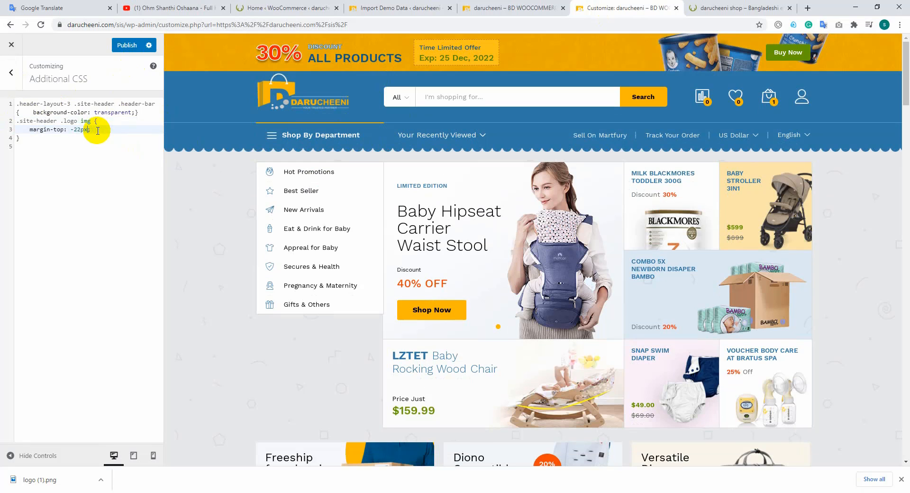
click(128, 45)
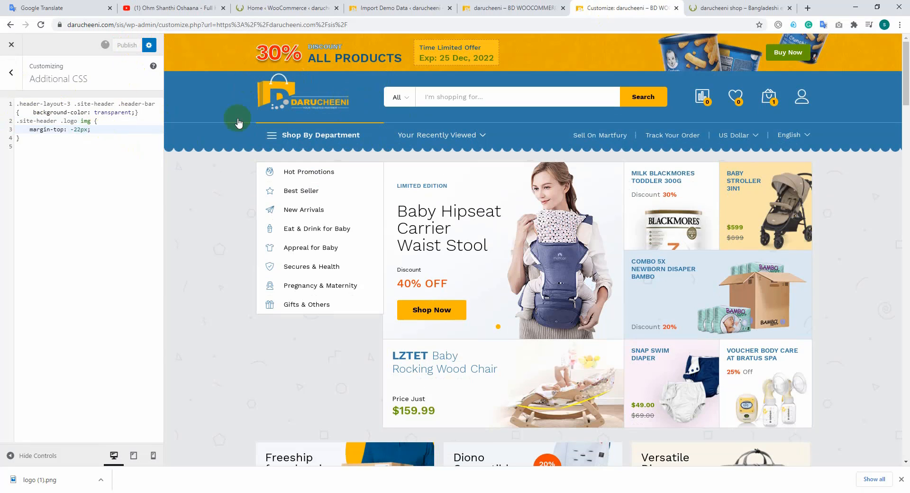
drag(17, 121, 57, 121)
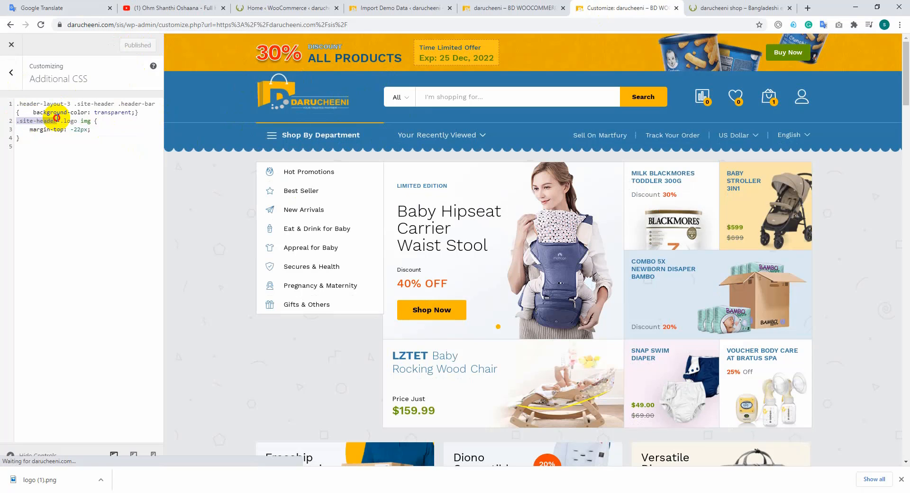
click(50, 121)
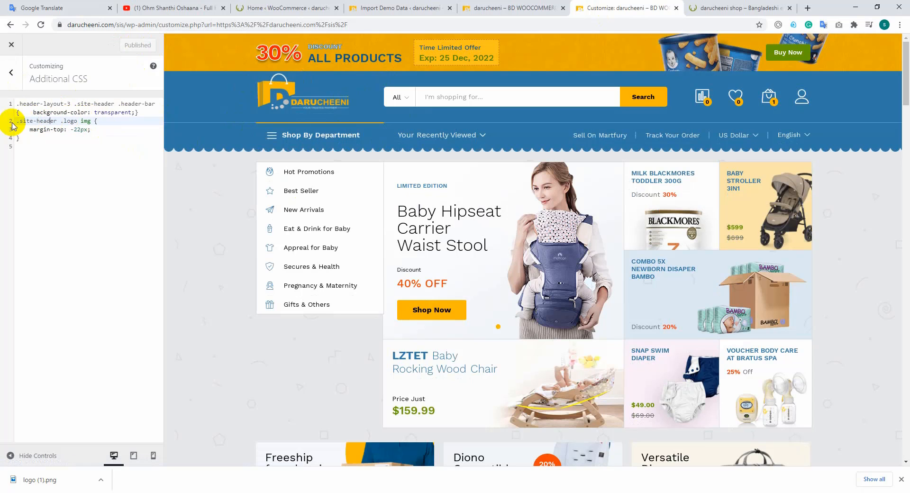